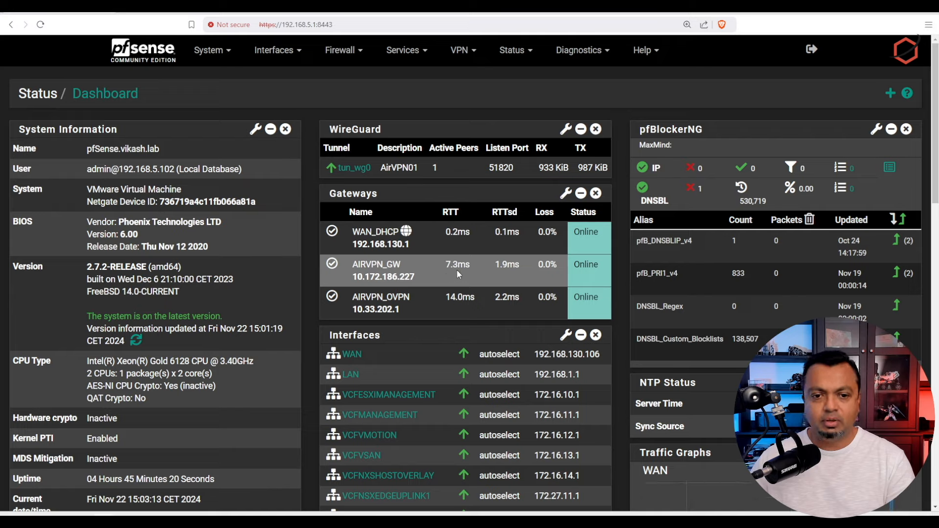
Step: Open the routing gateways list and check the monitor IPs of the AIRVPN_GW and AIRVPN_OVPN gateways
{"action": "left_click_drag", "start_coordinate": [445, 264], "coordinate": [476, 264]}
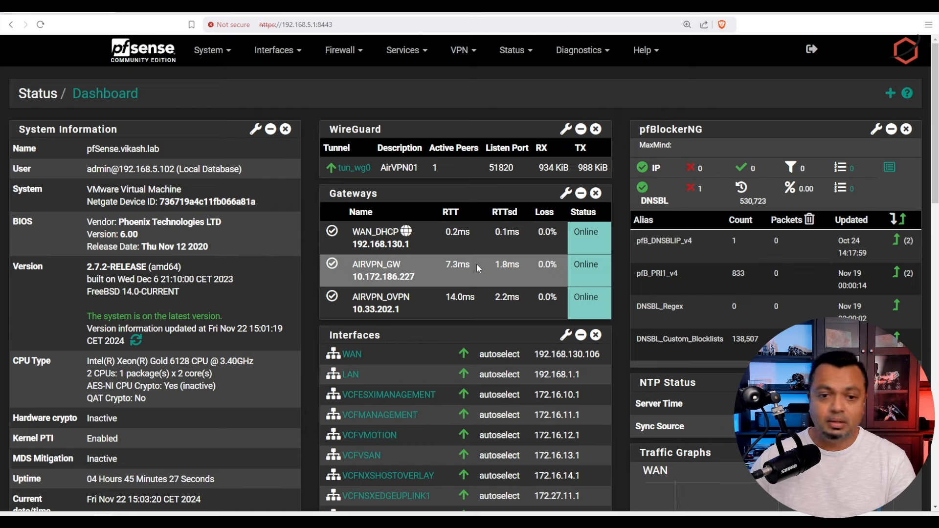
{"action": "left_click", "coordinate": [208, 51]}
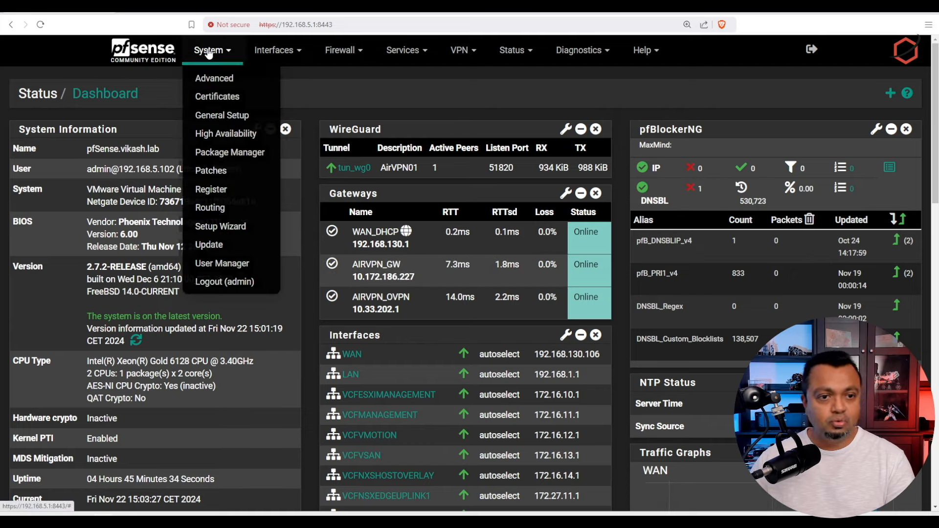
{"action": "left_click", "coordinate": [223, 214]}
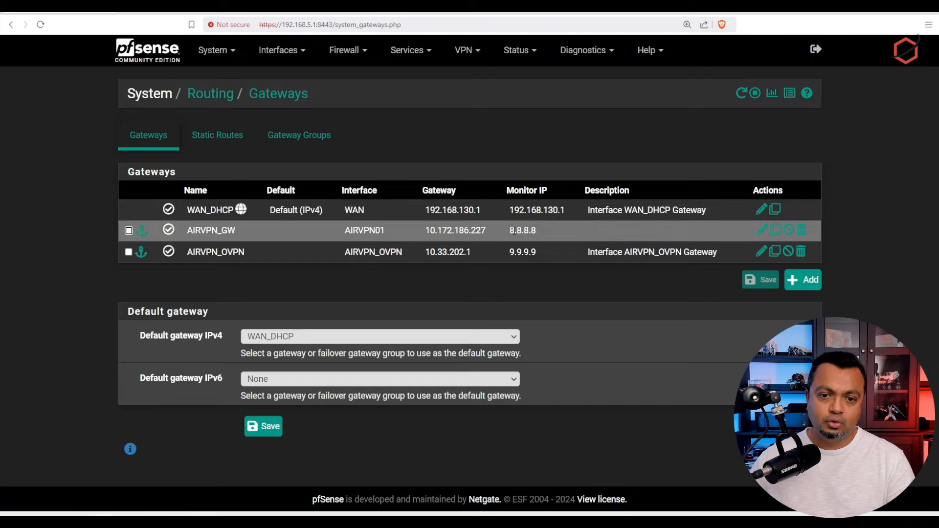
{"action": "left_click_drag", "start_coordinate": [508, 231], "coordinate": [541, 231]}
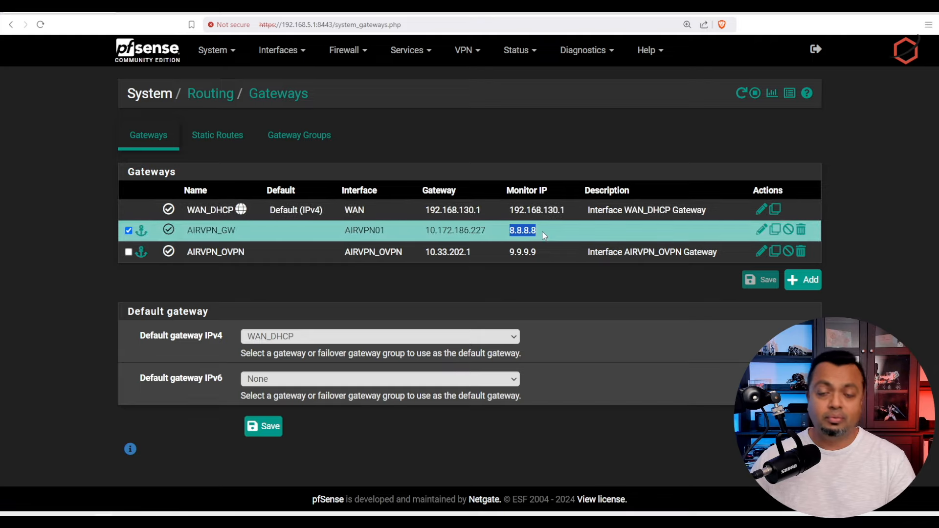
{"action": "left_click", "coordinate": [522, 252]}
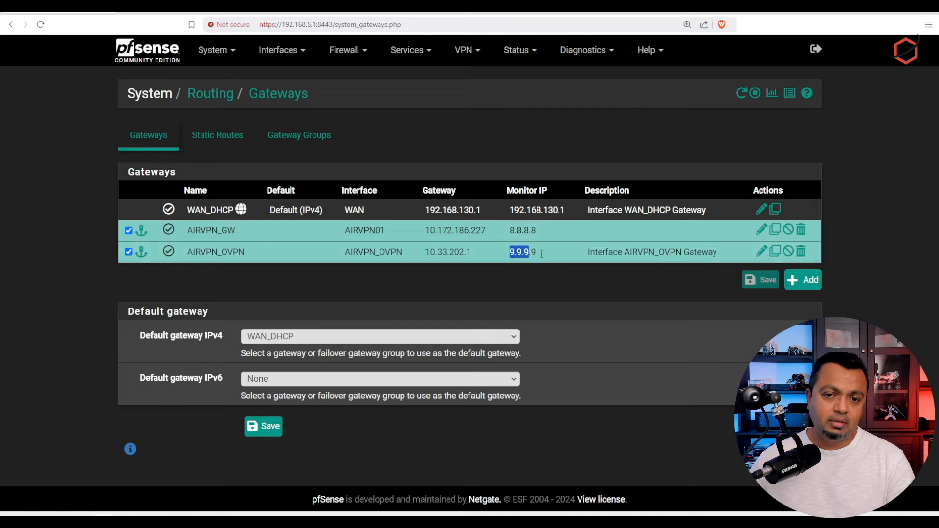
{"action": "left_click_drag", "start_coordinate": [542, 254], "coordinate": [545, 254]}
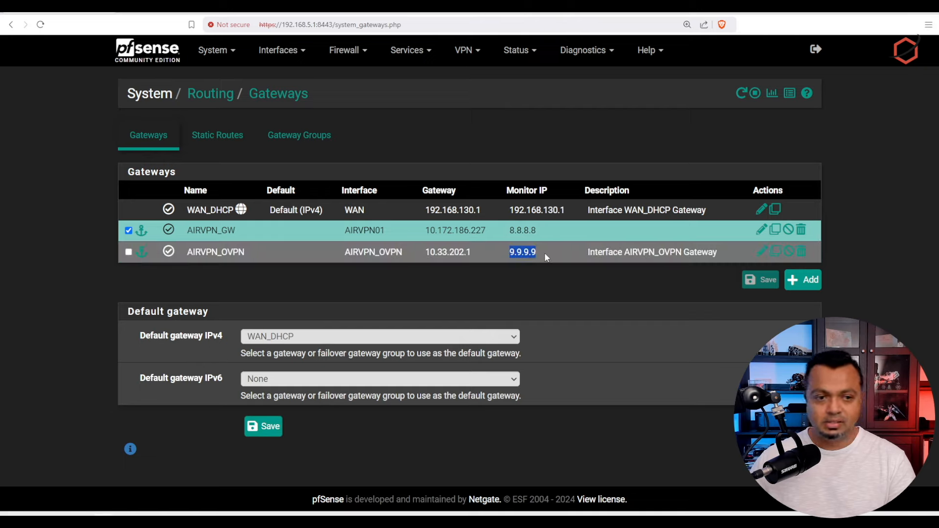
{"action": "left_click", "coordinate": [526, 229]}
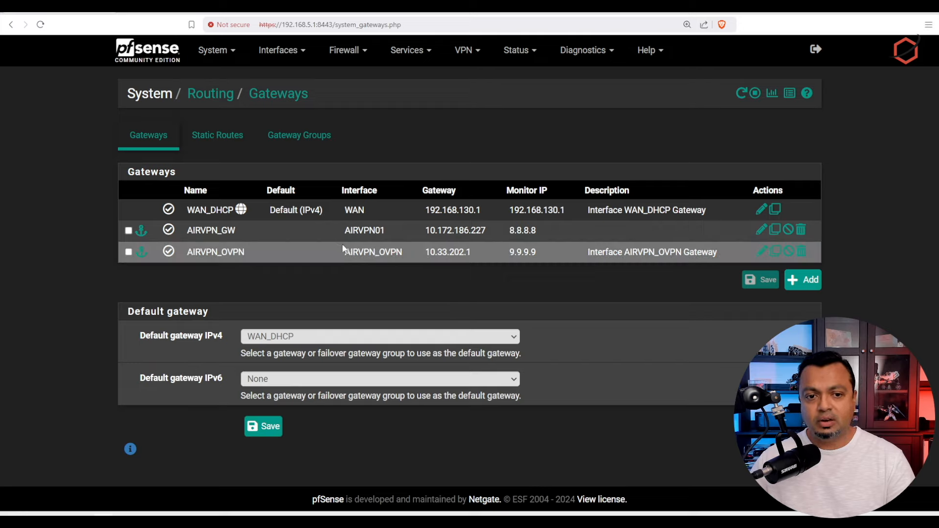
Step: Start a new gateway group and name it yt_testing_gw
{"action": "left_click", "coordinate": [297, 141]}
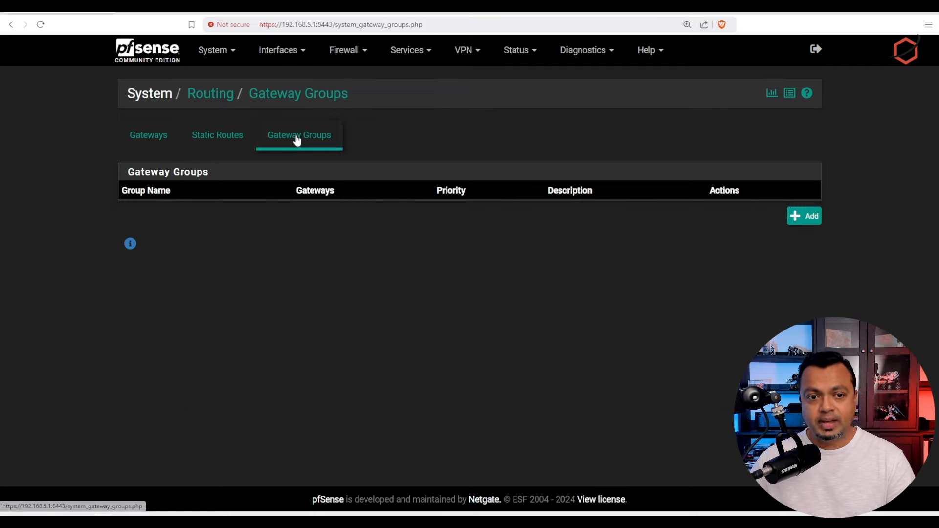
{"action": "left_click", "coordinate": [814, 215]}
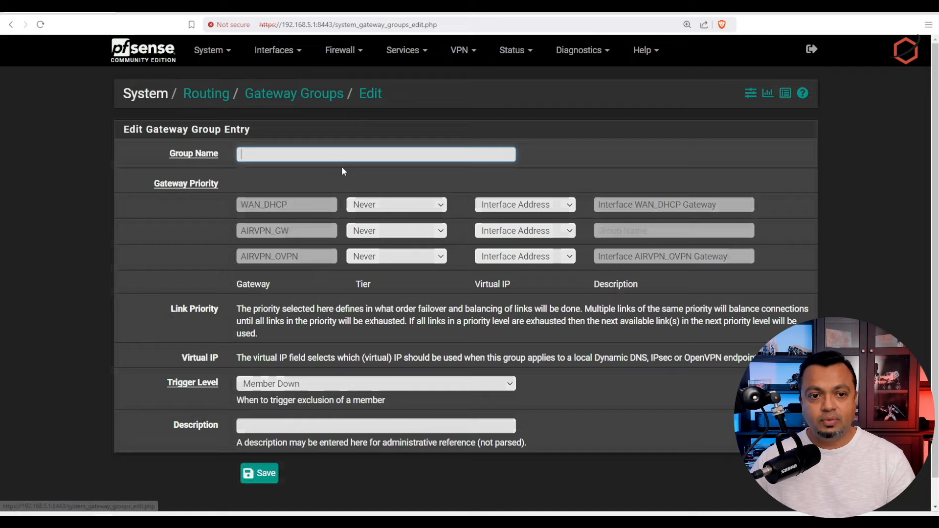
{"action": "left_click", "coordinate": [339, 154]}
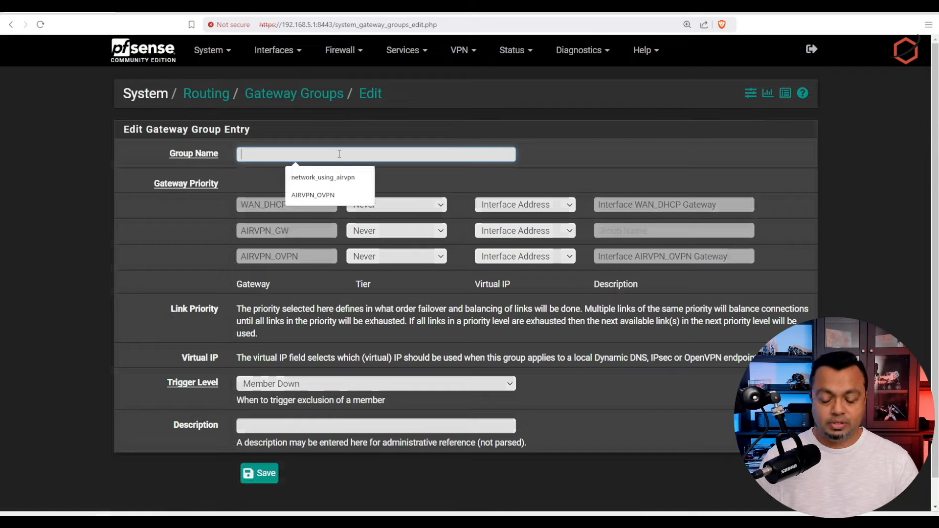
{"action": "type", "text": "y"}
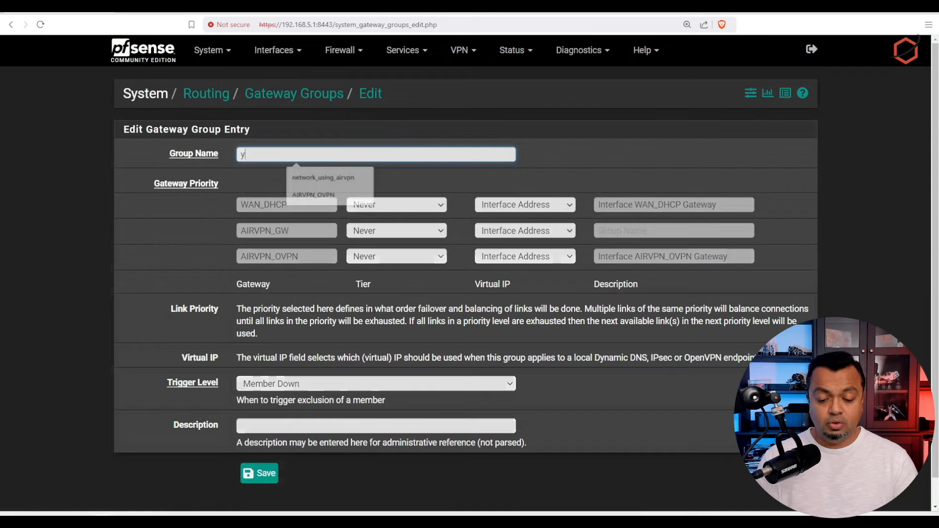
{"action": "type", "text": "t_testing_gw"}
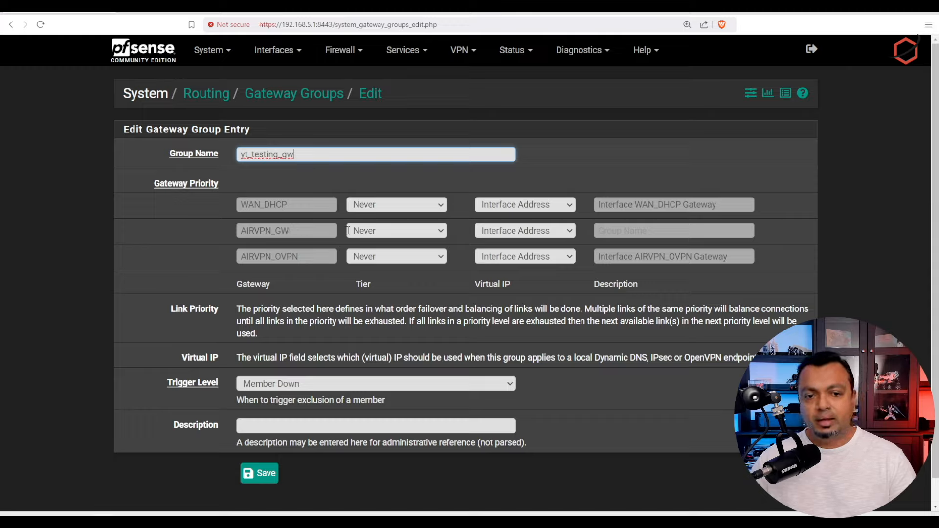
Step: Set the gateway priority of AIRVPN_GW to Tier 1 and AIRVPN_OVPN to Tier 2 in the group
{"action": "left_click", "coordinate": [375, 233]}
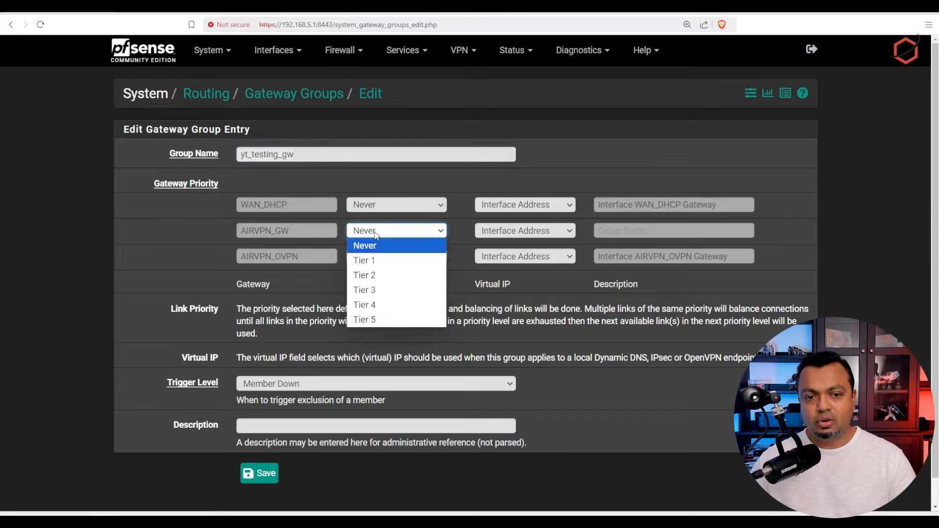
{"action": "left_click", "coordinate": [404, 261]}
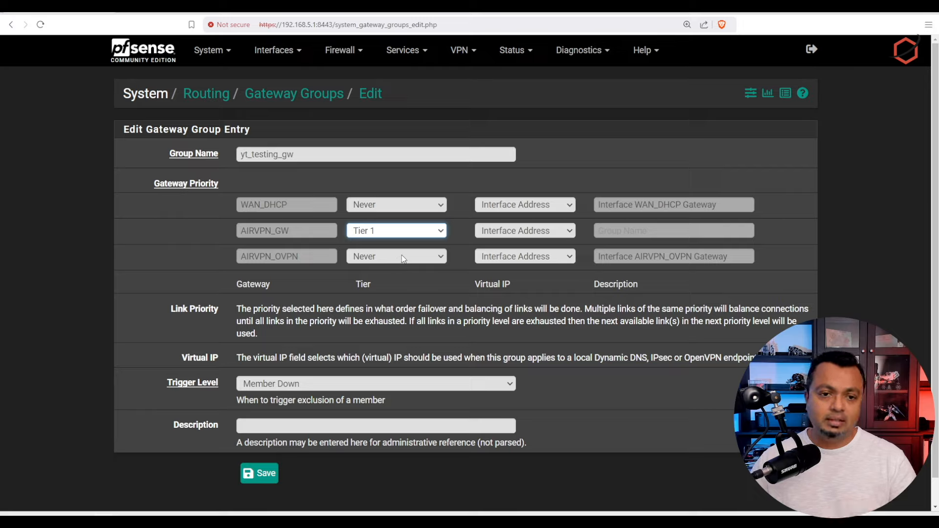
{"action": "left_click", "coordinate": [400, 258]}
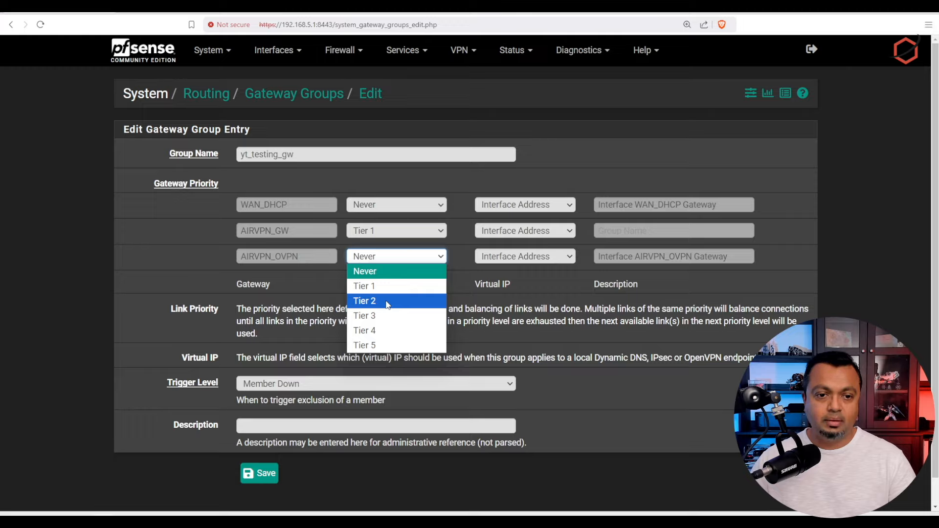
{"action": "left_click", "coordinate": [388, 302]}
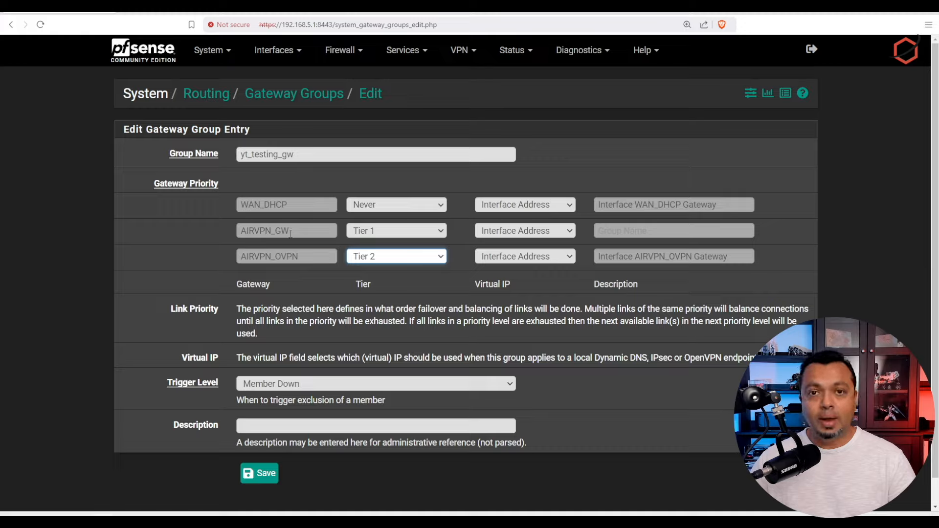
{"action": "left_click", "coordinate": [408, 209]}
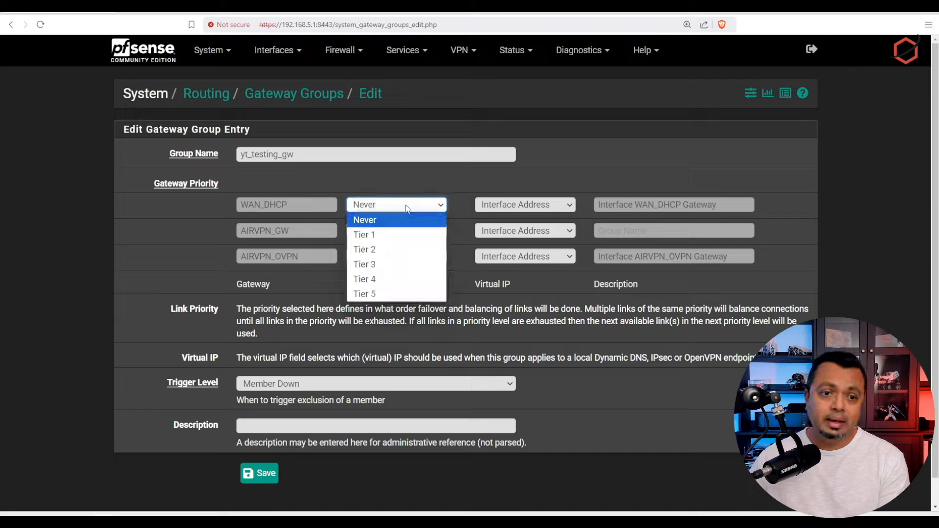
{"action": "left_click", "coordinate": [407, 208]}
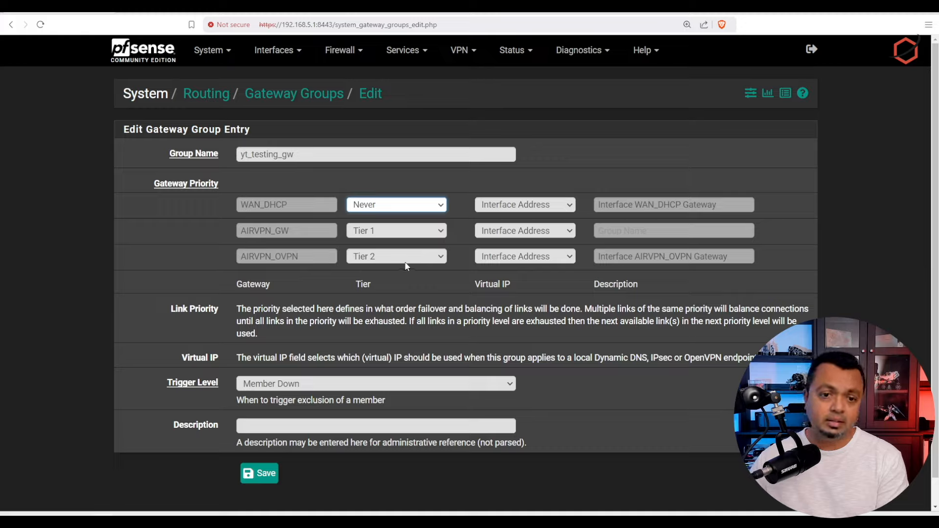
{"action": "left_click", "coordinate": [404, 237]}
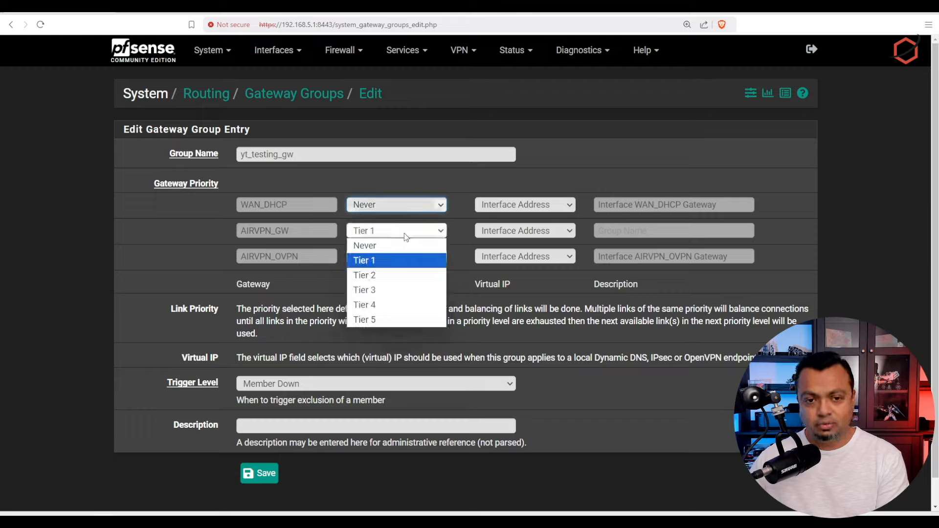
{"action": "left_click", "coordinate": [396, 265]}
{"action": "left_click", "coordinate": [396, 264]}
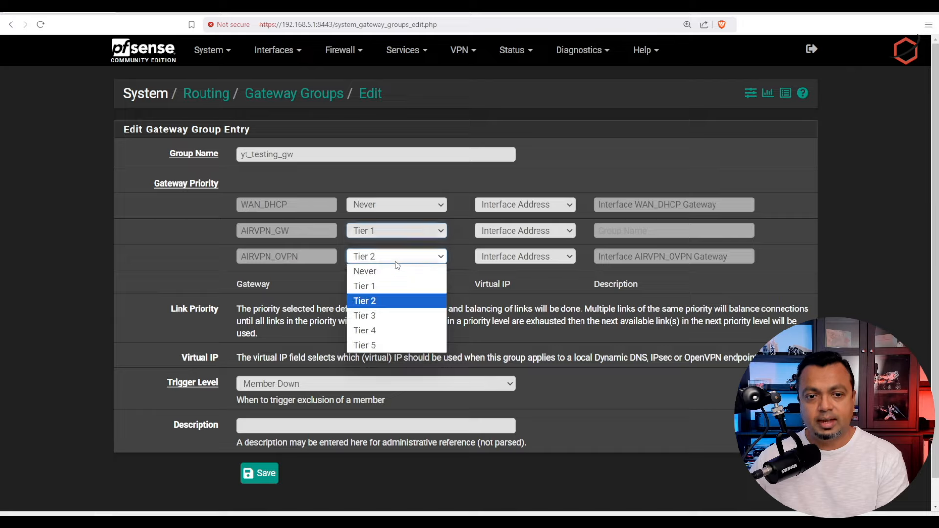
{"action": "left_click", "coordinate": [396, 300]}
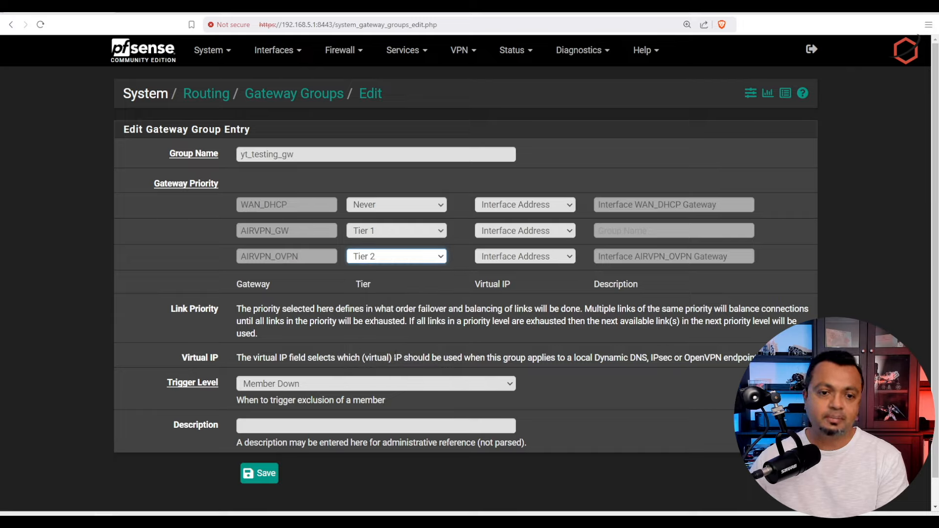
Step: Set the gateway group's trigger level to Packet Loss or High Latency
{"action": "double_click", "coordinate": [168, 385]}
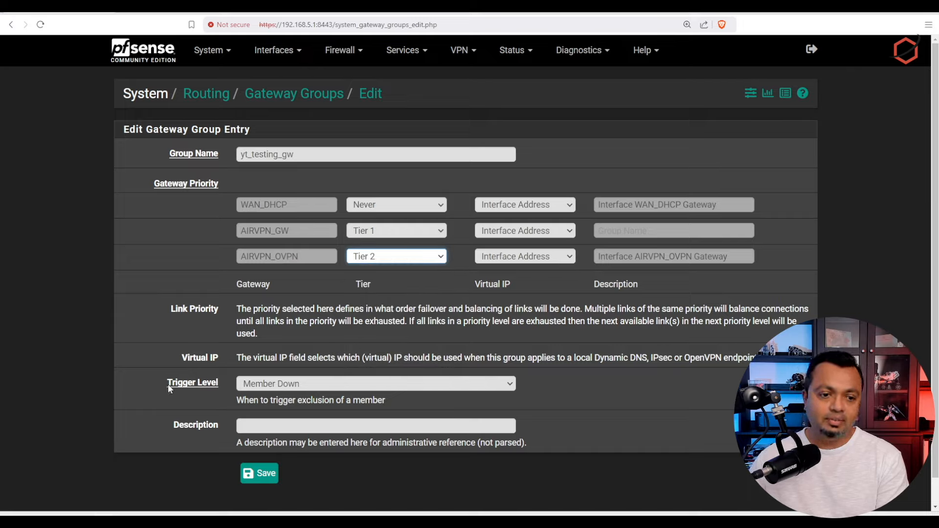
{"action": "left_click", "coordinate": [223, 386]}
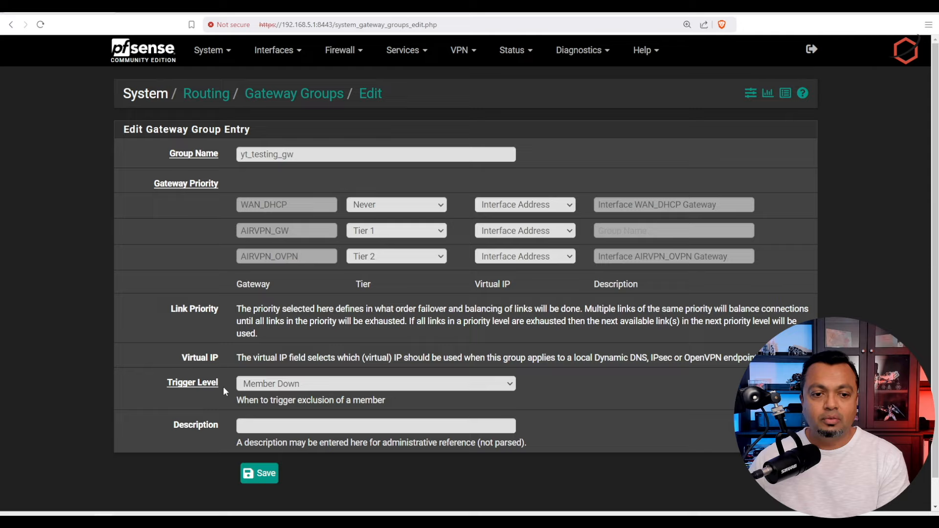
{"action": "left_click", "coordinate": [304, 383]}
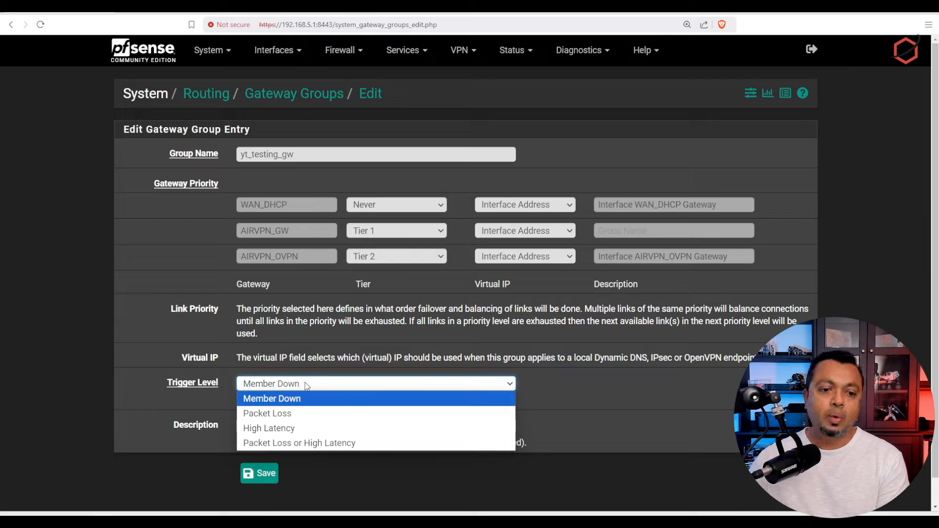
{"action": "left_click", "coordinate": [315, 443]}
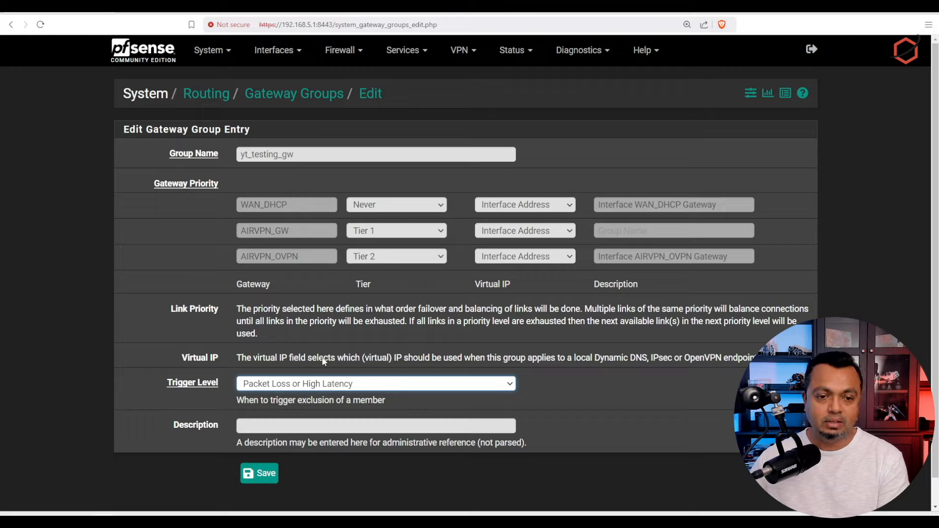
{"action": "left_click", "coordinate": [331, 388]}
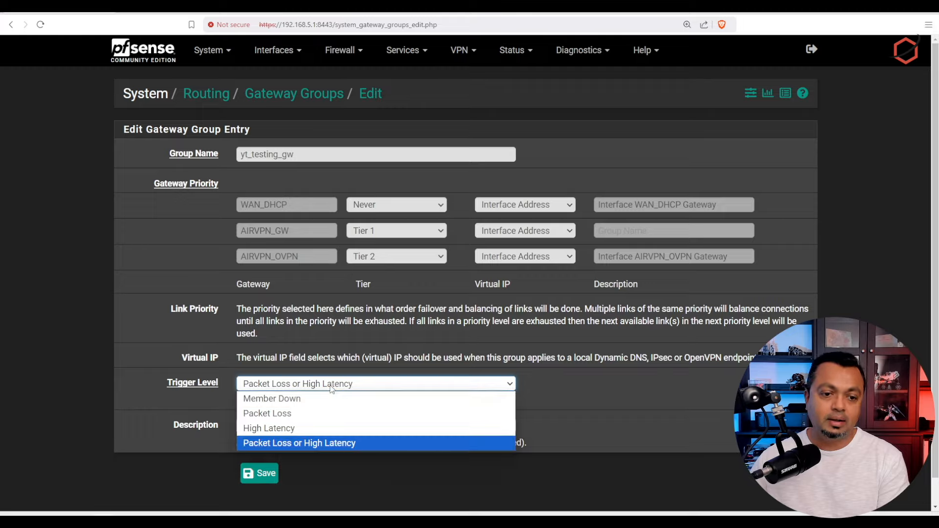
{"action": "left_click", "coordinate": [332, 389]}
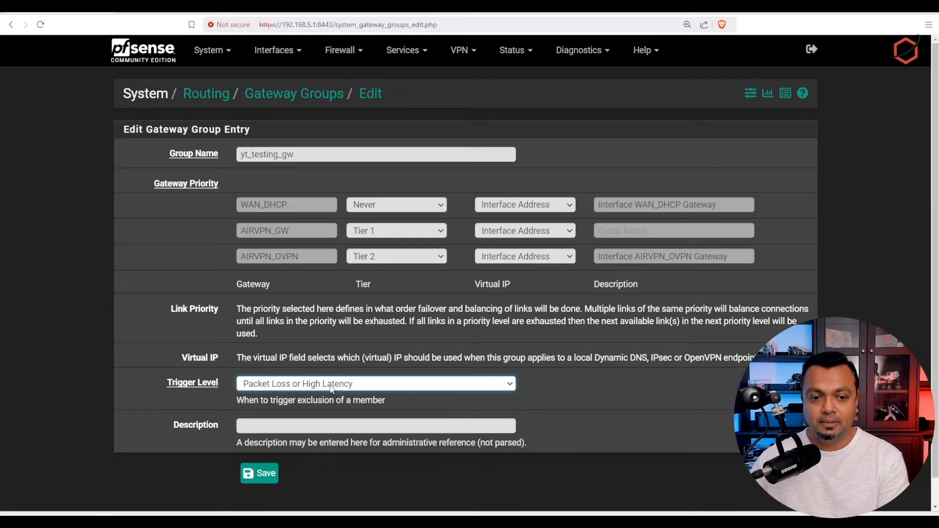
{"action": "left_click", "coordinate": [332, 388]}
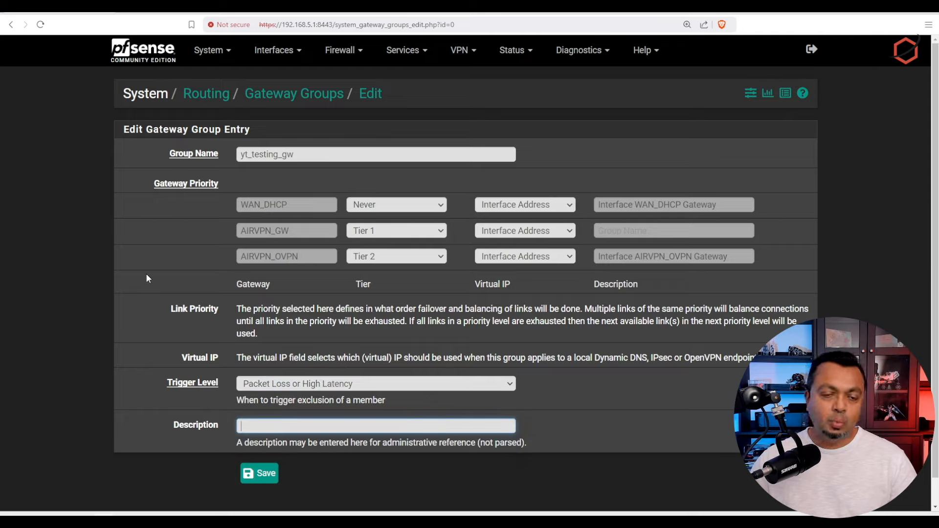
Step: Enter yt_testing_gw as the gateway group's description, then save the group and apply the changes
{"action": "left_click", "coordinate": [265, 421]}
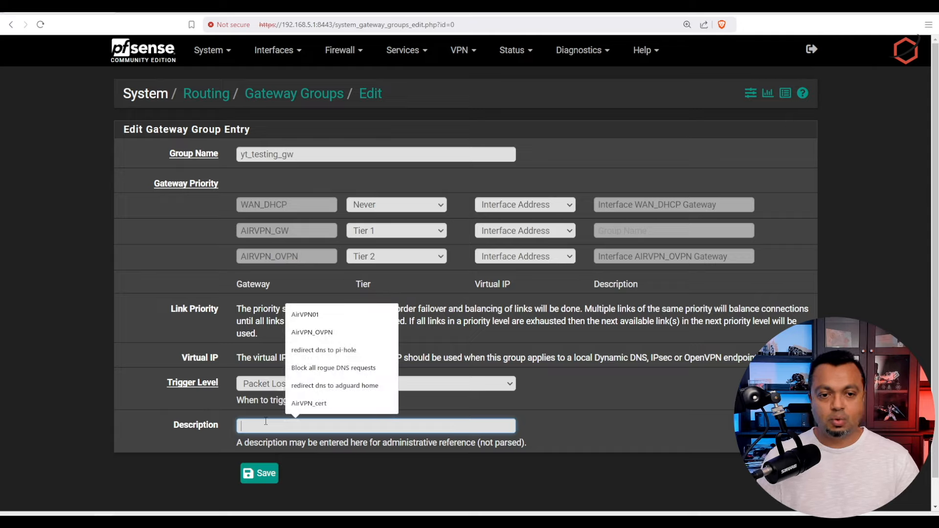
{"action": "left_click", "coordinate": [175, 427]}
{"action": "left_click", "coordinate": [262, 424]}
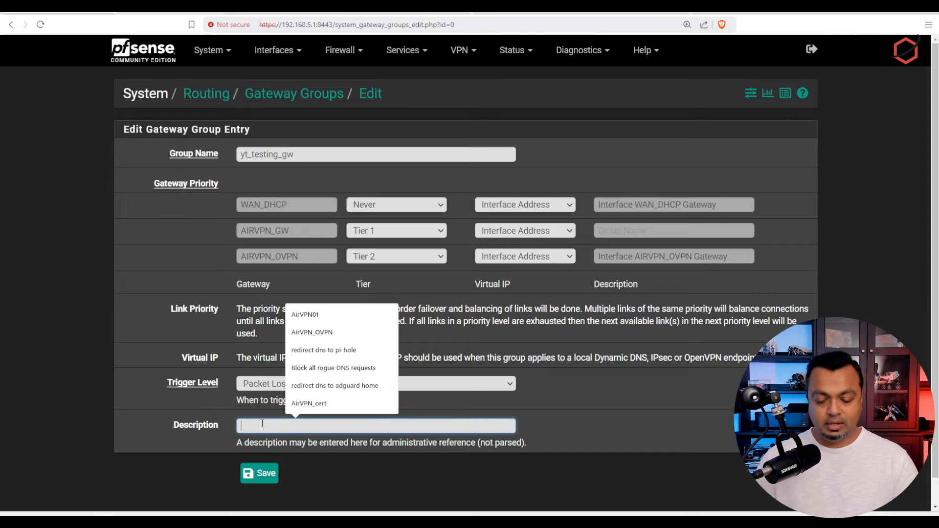
{"action": "type", "text": "yt"}
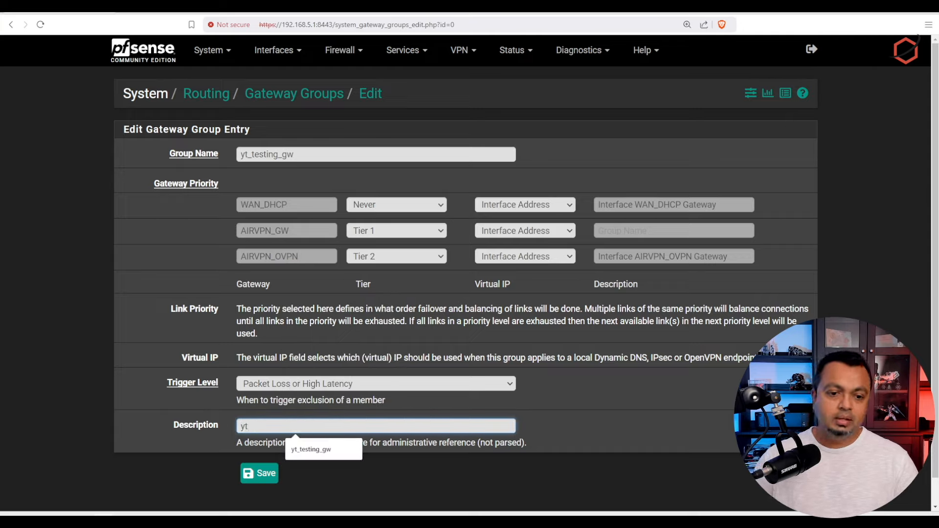
{"action": "left_click", "coordinate": [306, 450]}
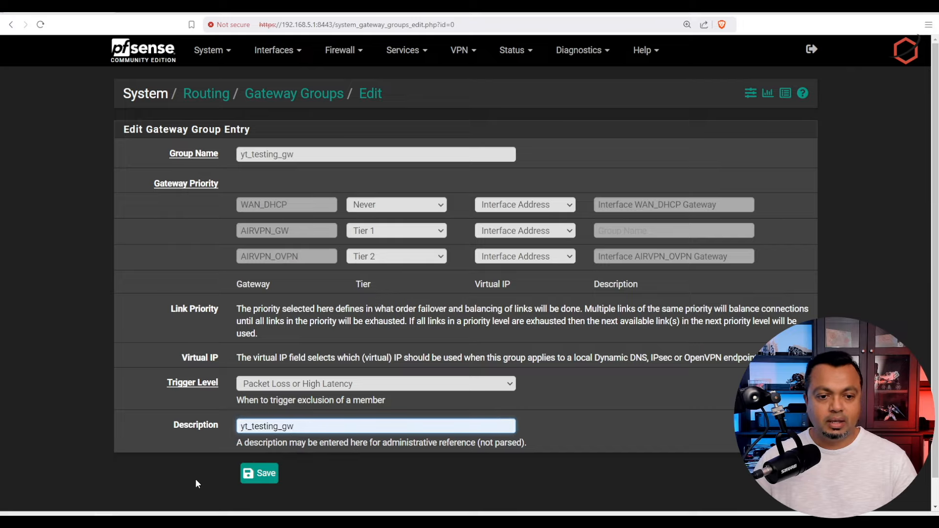
{"action": "left_click", "coordinate": [272, 482]}
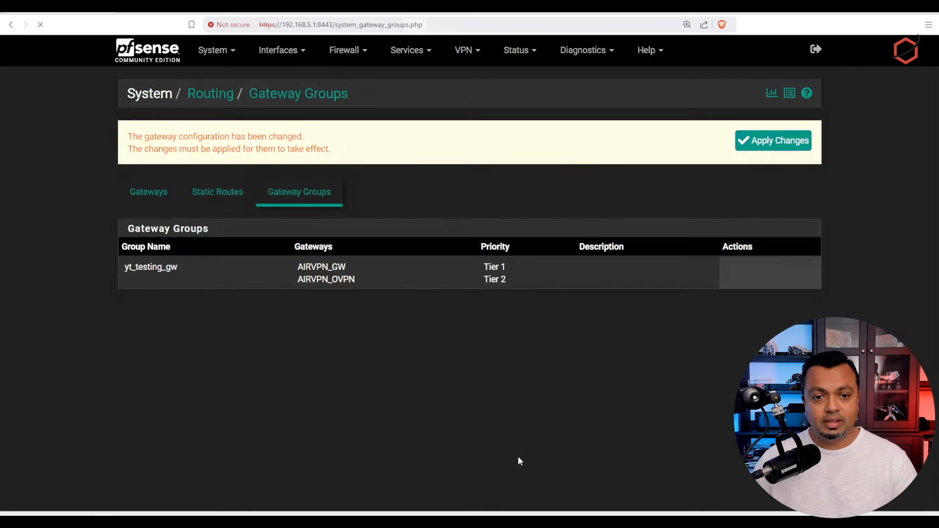
{"action": "left_click", "coordinate": [777, 145]}
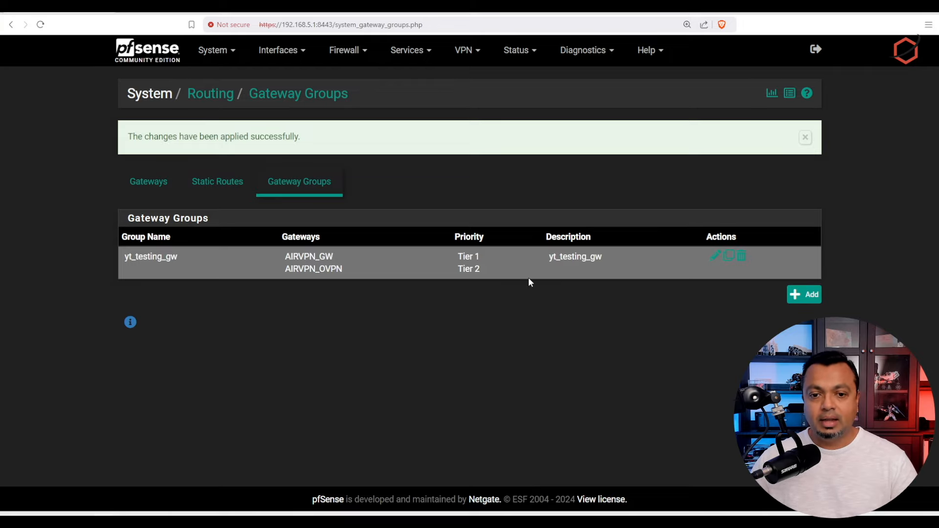
Step: Try assigning AIRVPN_OVPN to Tier 1 in the yt_testing_gw gateway group, with AIRVPN_GW also on Tier 1, without saving
{"action": "left_click", "coordinate": [714, 256]}
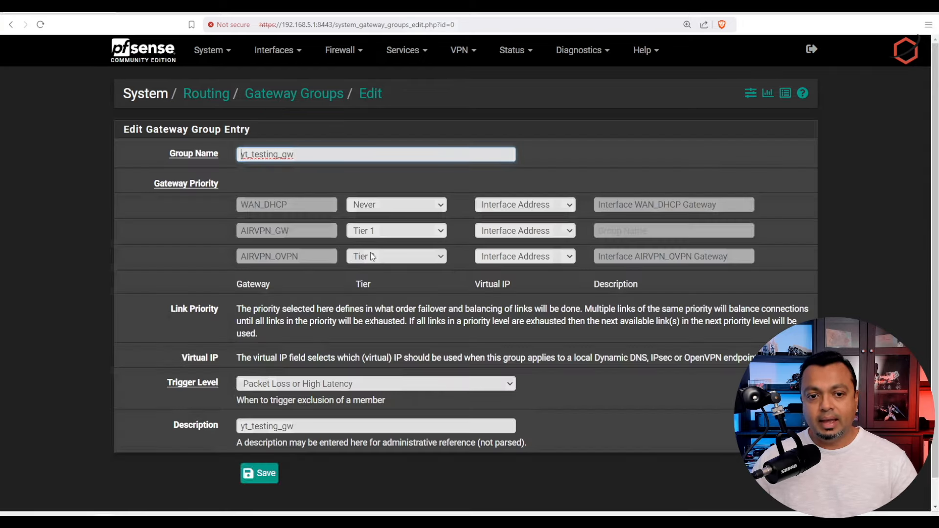
{"action": "left_click", "coordinate": [413, 257]}
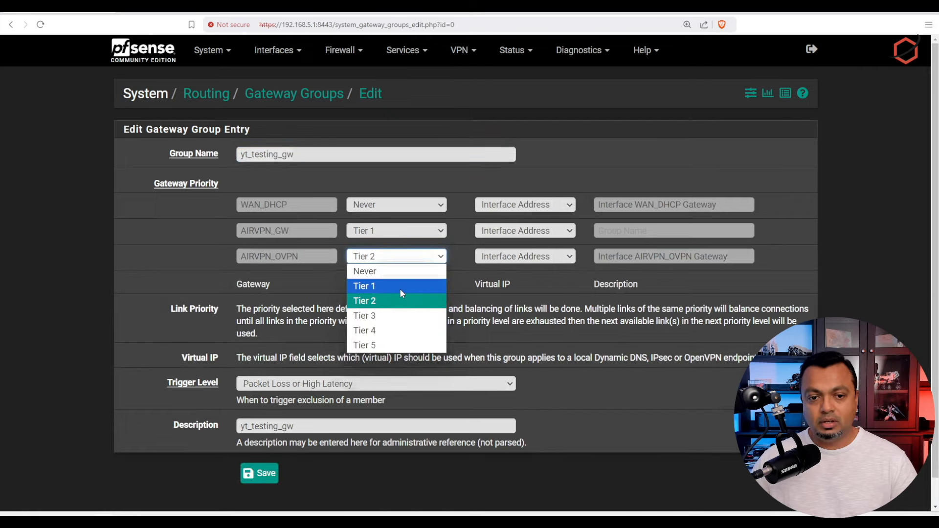
{"action": "left_click", "coordinate": [399, 288]}
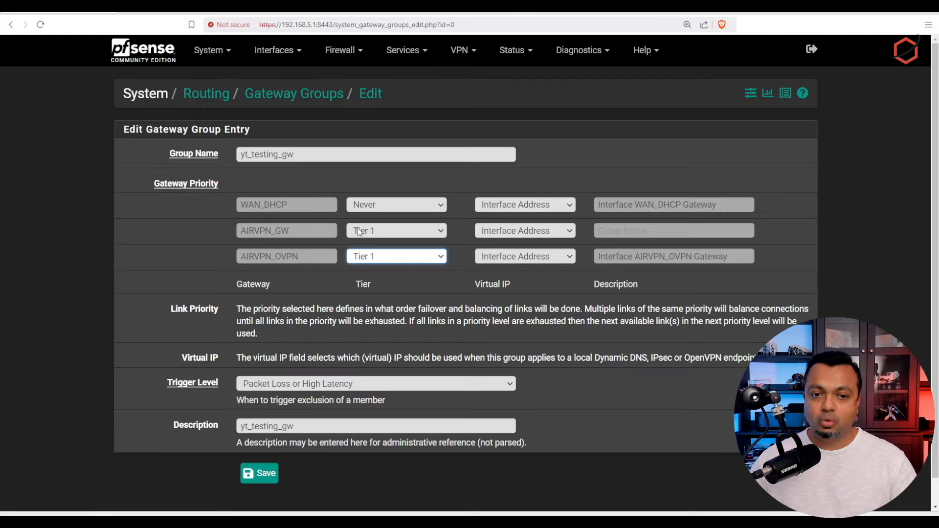
{"action": "left_click", "coordinate": [378, 234]}
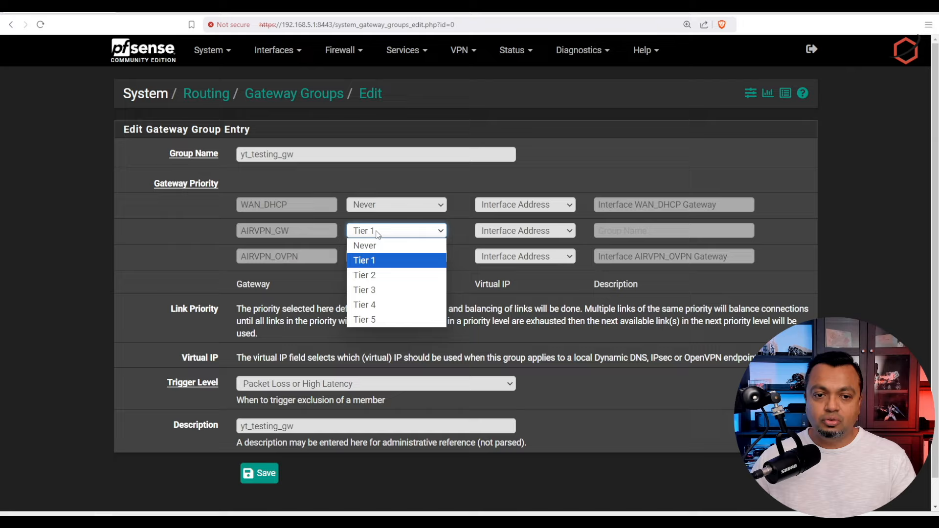
{"action": "left_click", "coordinate": [378, 234]}
{"action": "left_click", "coordinate": [377, 234]}
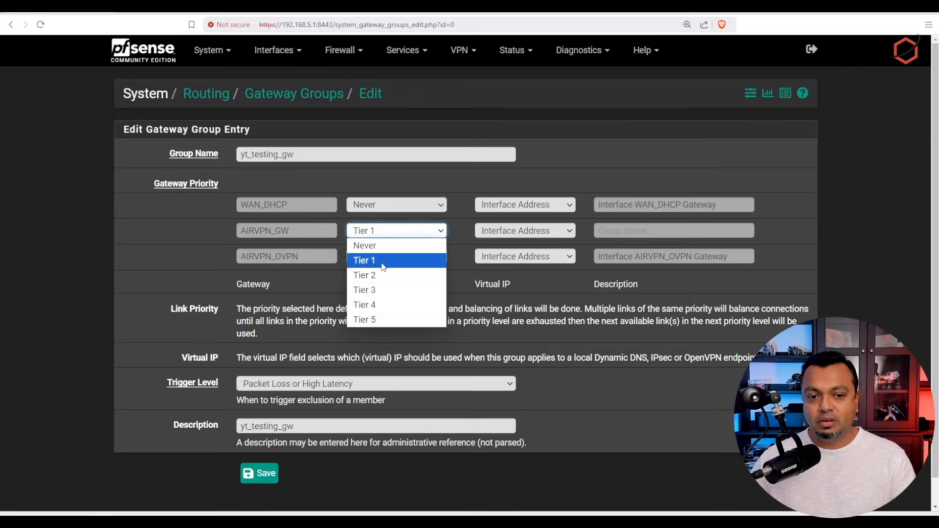
{"action": "left_click", "coordinate": [380, 262]}
{"action": "left_click", "coordinate": [386, 263]}
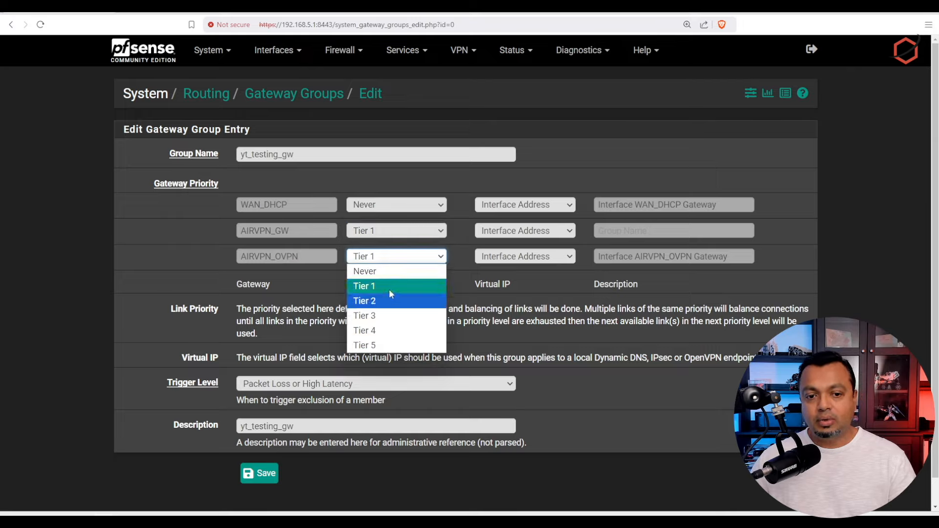
{"action": "left_click", "coordinate": [391, 287]}
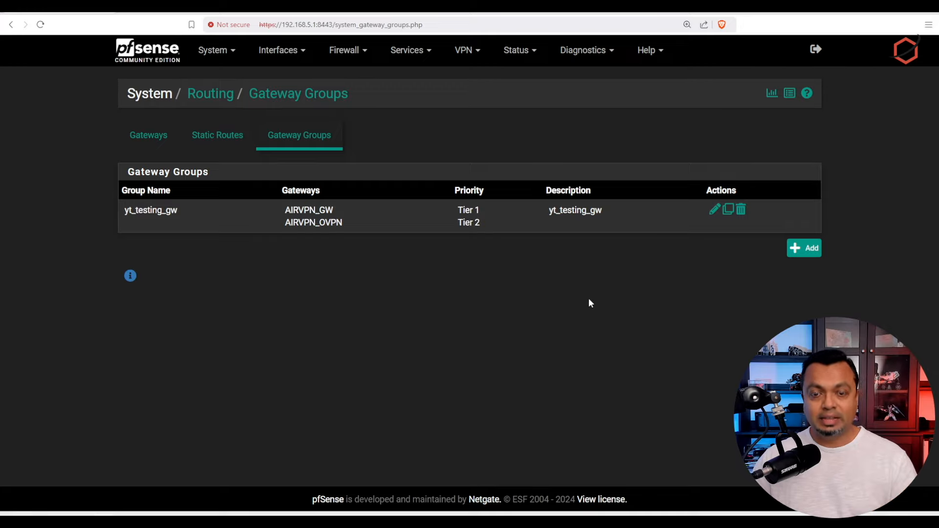
Step: Check which network the firewall IP alias network_using_airvpn covers
{"action": "left_click", "coordinate": [360, 58]}
{"action": "left_click", "coordinate": [358, 81]}
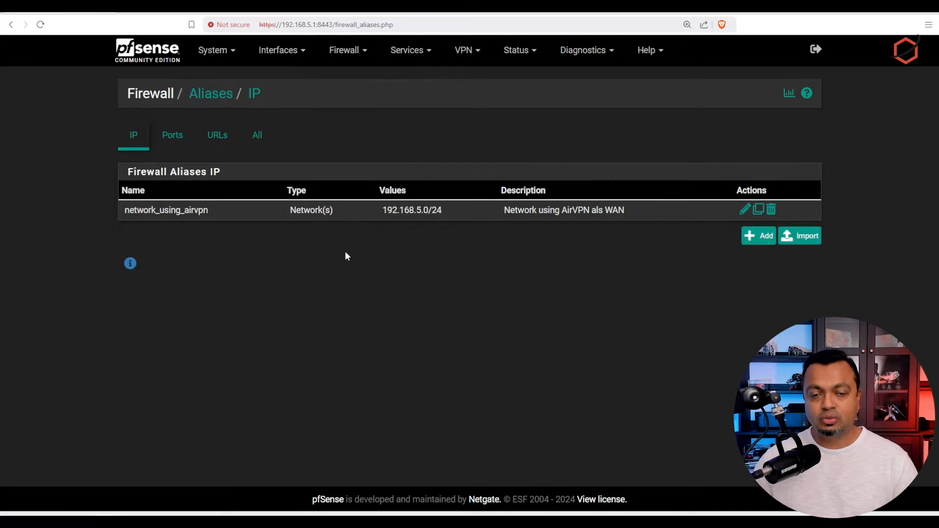
{"action": "triple_click", "coordinate": [451, 211]}
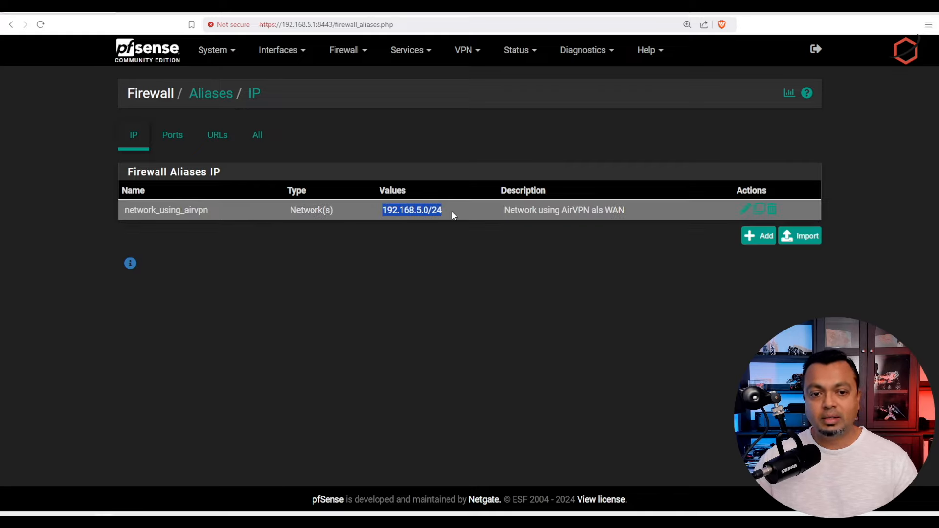
{"action": "left_click", "coordinate": [443, 252]}
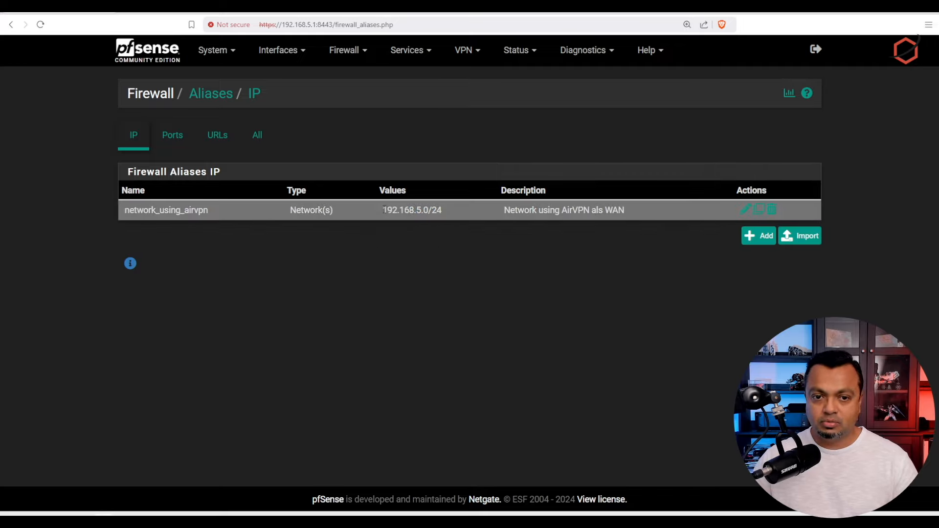
{"action": "left_click_drag", "start_coordinate": [382, 210], "coordinate": [456, 219]}
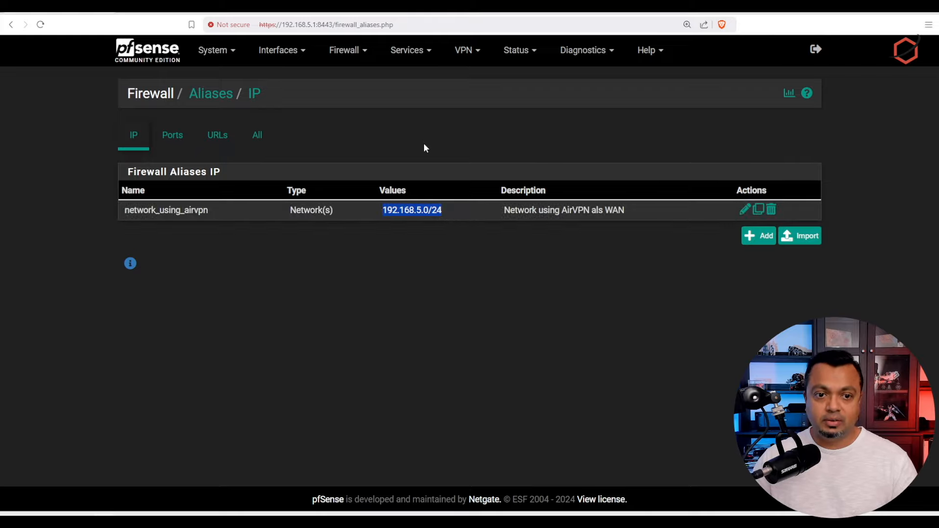
Step: Examine the outbound NAT mode and the list of outbound NAT mappings
{"action": "left_click", "coordinate": [353, 56]}
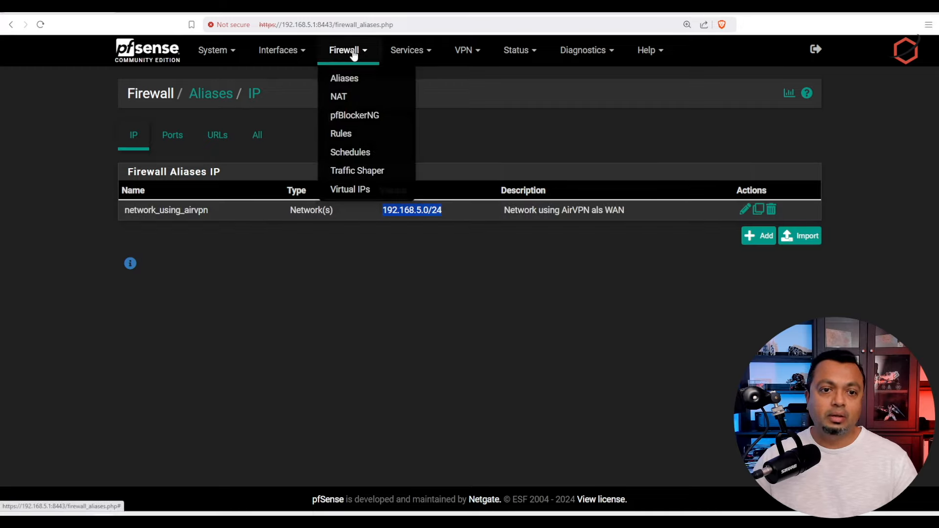
{"action": "left_click", "coordinate": [353, 100]}
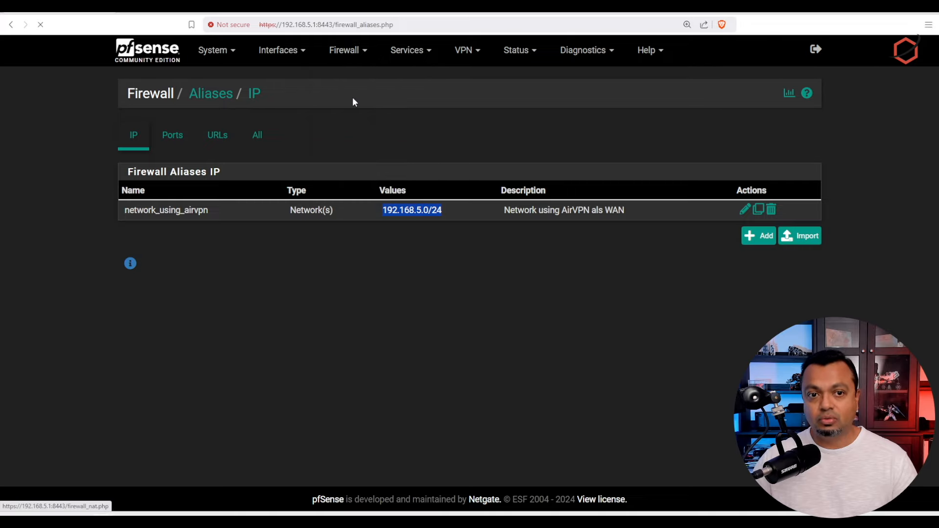
{"action": "left_click", "coordinate": [364, 55]}
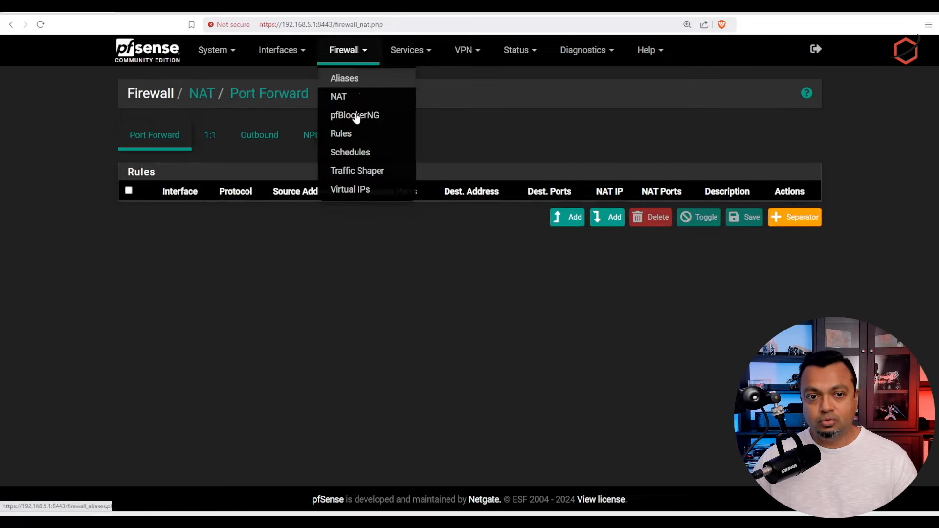
{"action": "left_click", "coordinate": [259, 137]}
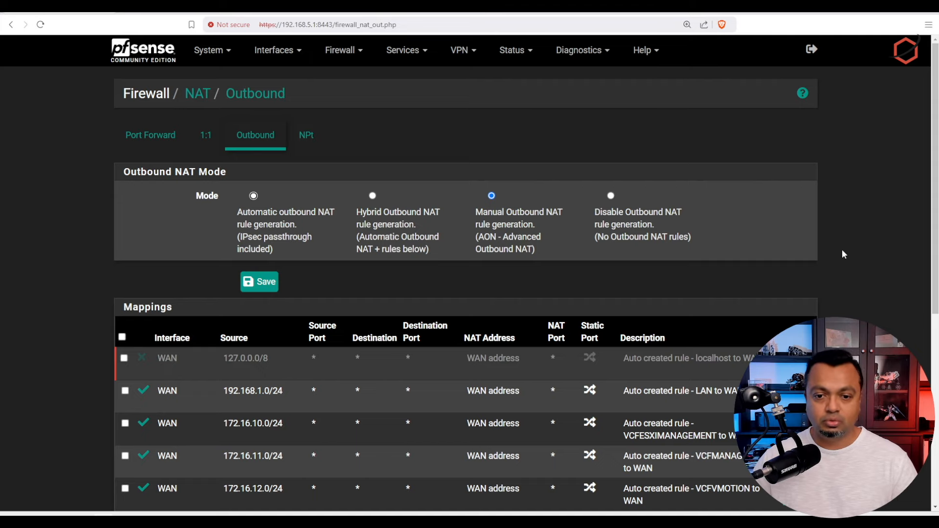
{"action": "scroll", "coordinate": [842, 253], "scroll_direction": "down", "scroll_amount": 3}
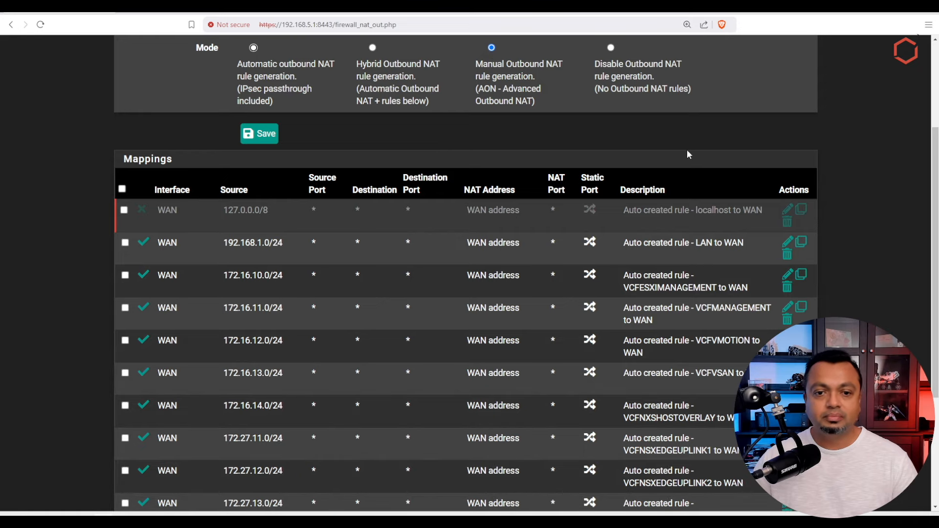
{"action": "scroll", "coordinate": [683, 151], "scroll_direction": "down", "scroll_amount": 1}
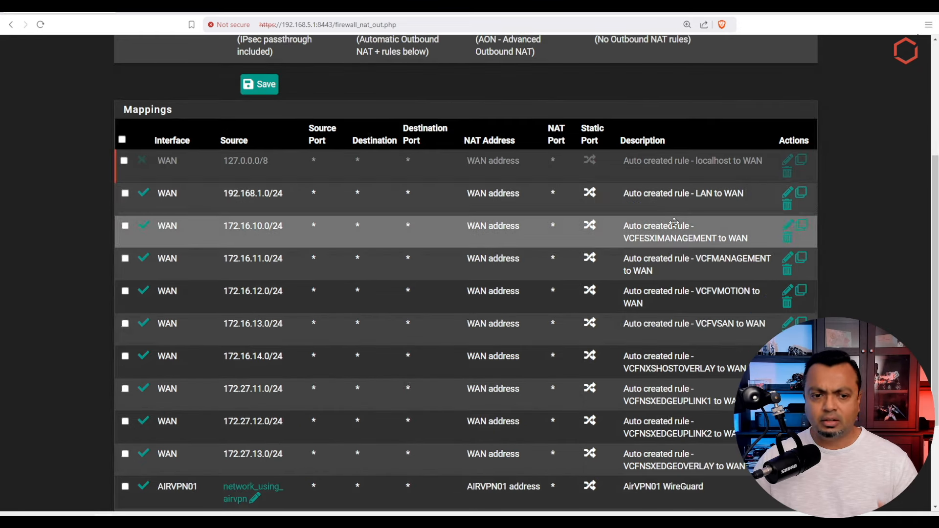
{"action": "scroll", "coordinate": [612, 230], "scroll_direction": "down", "scroll_amount": 1}
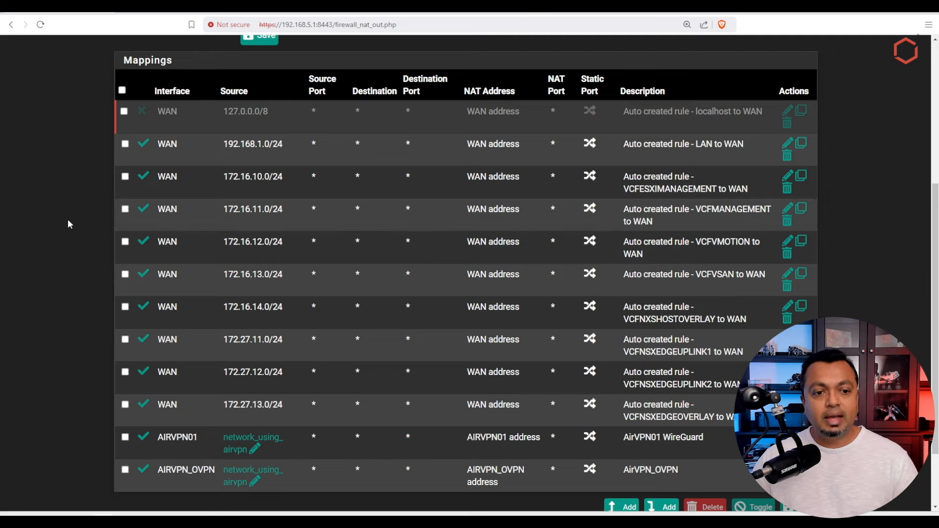
{"action": "scroll", "coordinate": [67, 219], "scroll_direction": "down", "scroll_amount": 2}
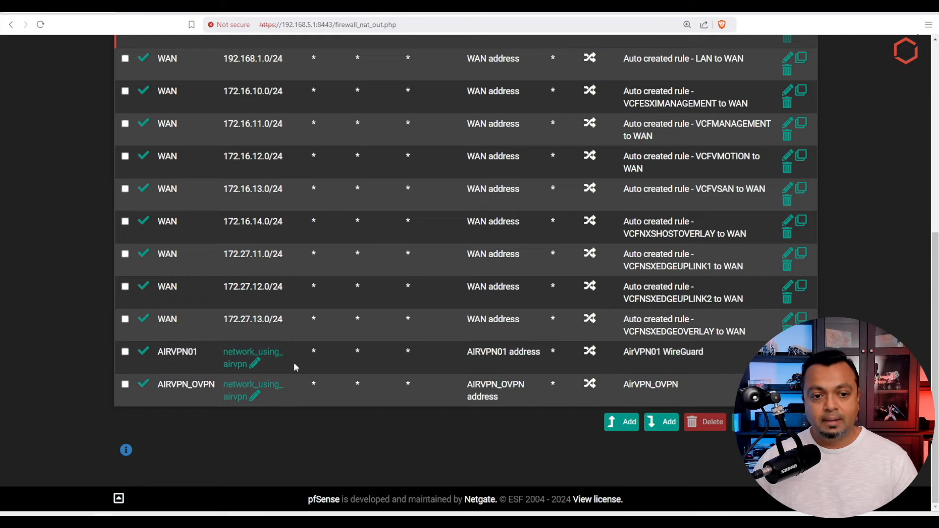
Step: Inspect the source alias details of the AIRVPN01 and AIRVPN_OVPN outbound NAT mappings
{"action": "mouse_move", "coordinate": [234, 357]}
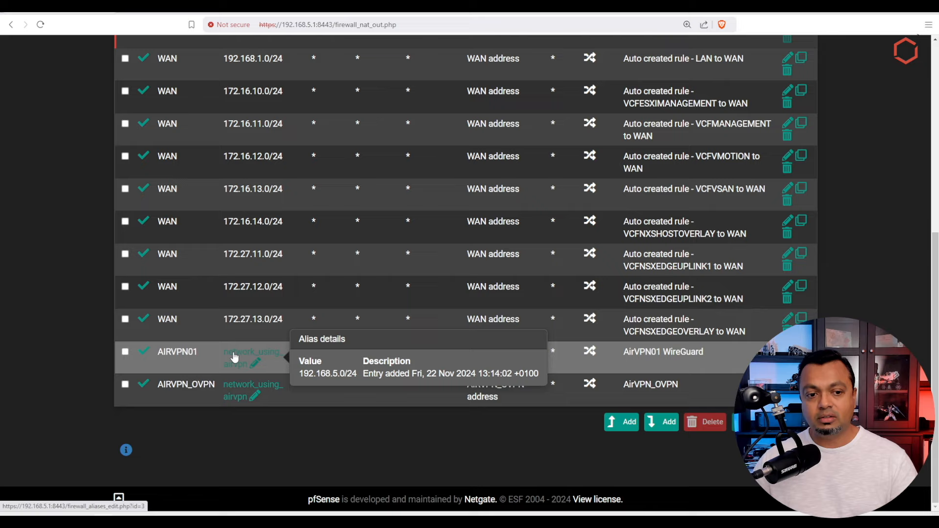
{"action": "left_click", "coordinate": [177, 353]}
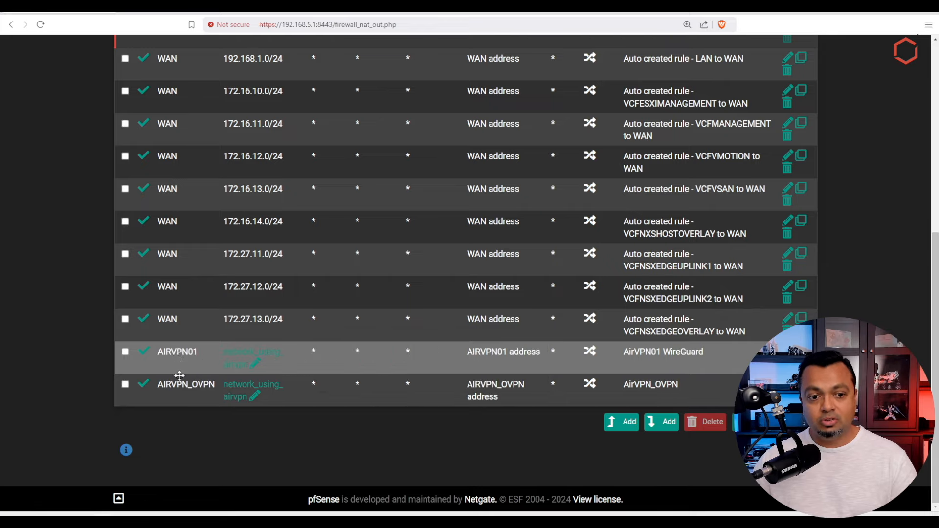
{"action": "left_click", "coordinate": [181, 386]}
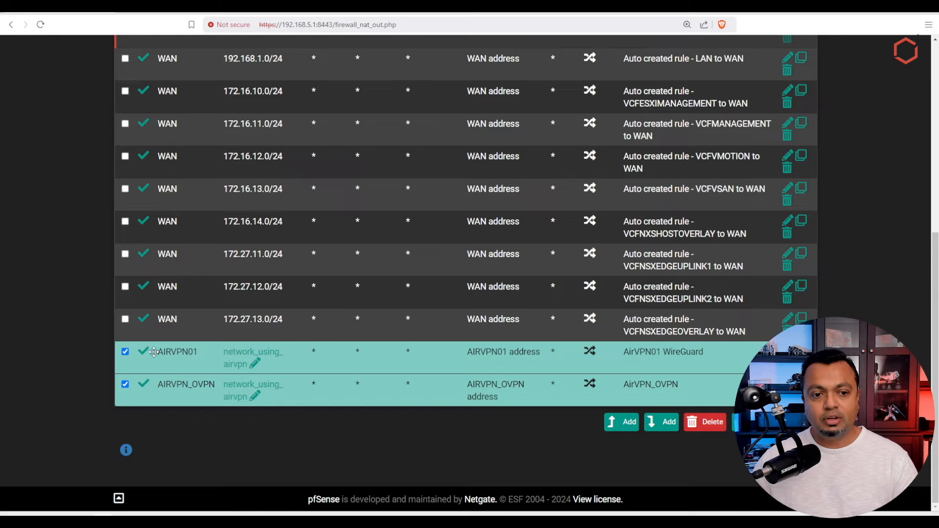
{"action": "left_click", "coordinate": [126, 351]}
{"action": "left_click", "coordinate": [125, 384]}
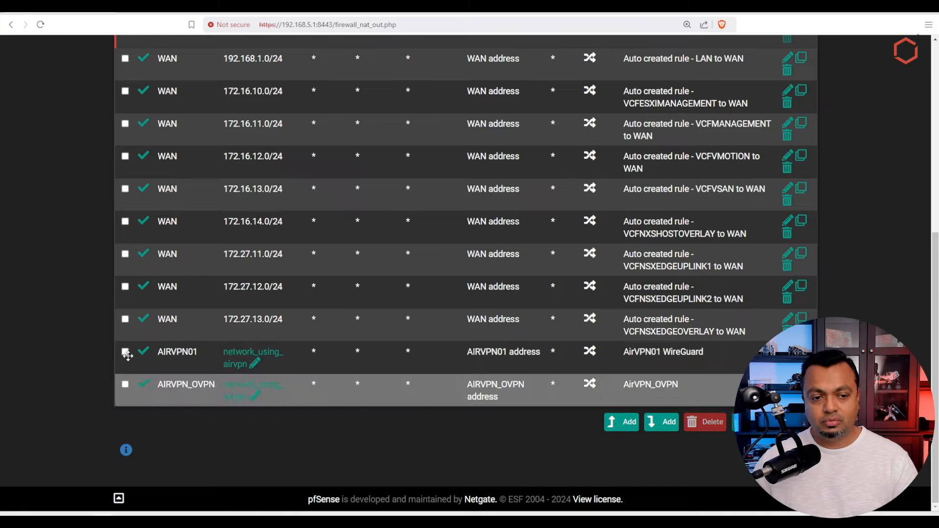
{"action": "mouse_move", "coordinate": [233, 400]}
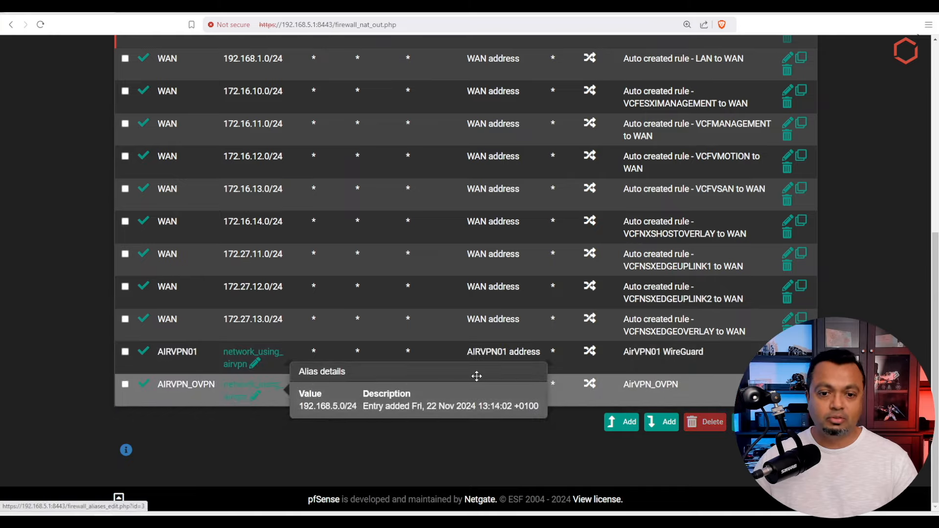
Step: Review the interface, source, destination and translation settings of the AIRVPN01 outbound NAT mapping, then return to the mappings list
{"action": "left_click", "coordinate": [787, 351]}
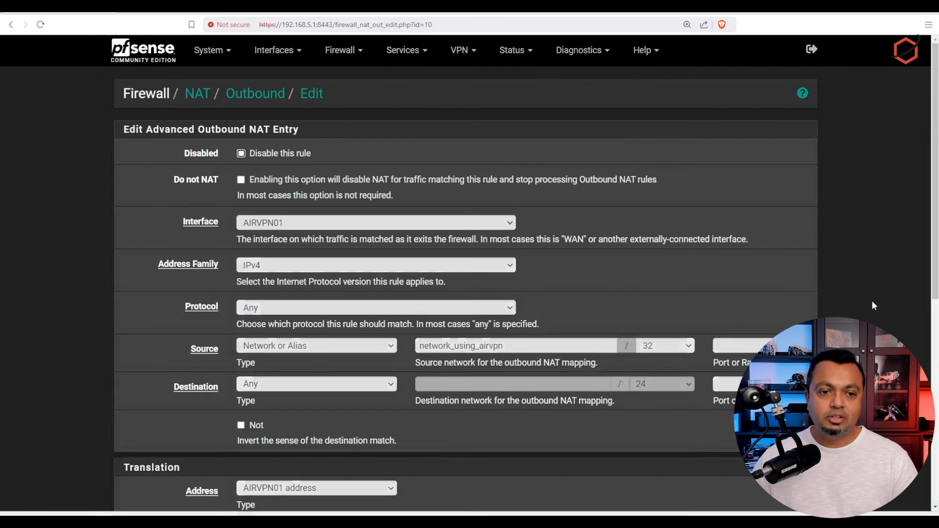
{"action": "scroll", "coordinate": [873, 306], "scroll_direction": "down", "scroll_amount": 1}
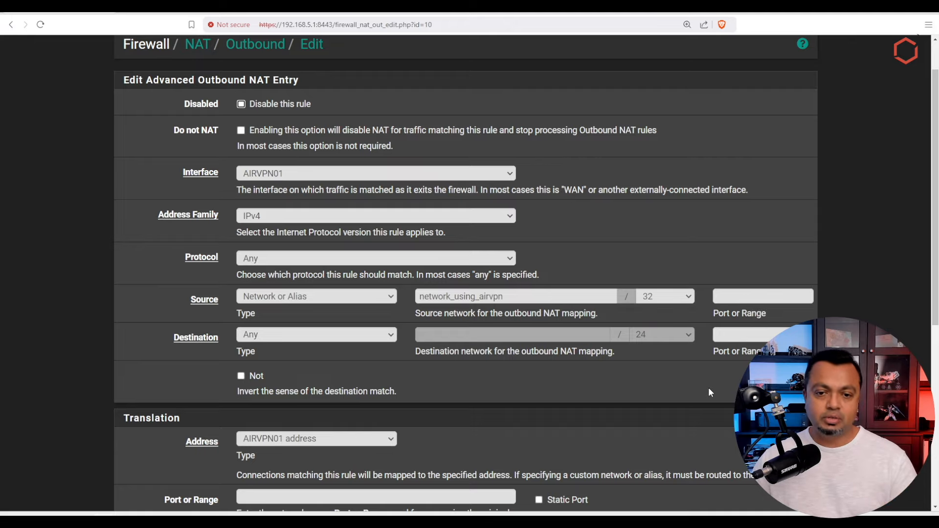
{"action": "scroll", "coordinate": [708, 389], "scroll_direction": "down", "scroll_amount": 7}
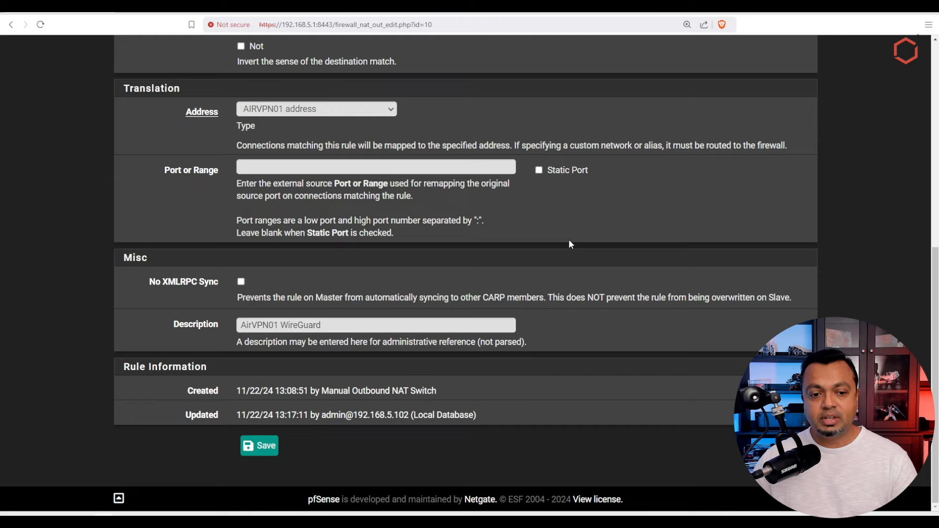
{"action": "scroll", "coordinate": [568, 239], "scroll_direction": "up", "scroll_amount": 1}
{"action": "scroll", "coordinate": [568, 239], "scroll_direction": "down", "scroll_amount": 1}
{"action": "scroll", "coordinate": [568, 239], "scroll_direction": "up", "scroll_amount": 2}
{"action": "scroll", "coordinate": [570, 243], "scroll_direction": "up", "scroll_amount": 5}
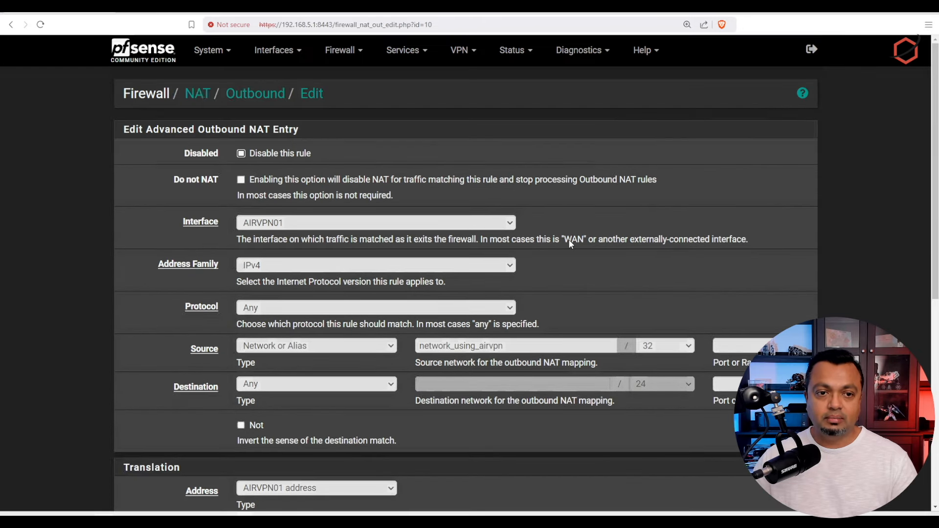
{"action": "left_click", "coordinate": [255, 94]}
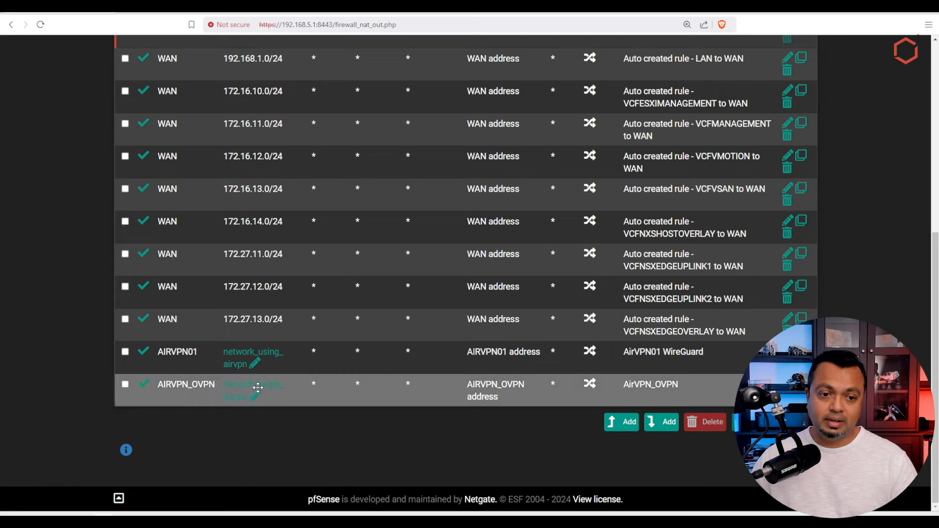
{"action": "mouse_move", "coordinate": [252, 387]}
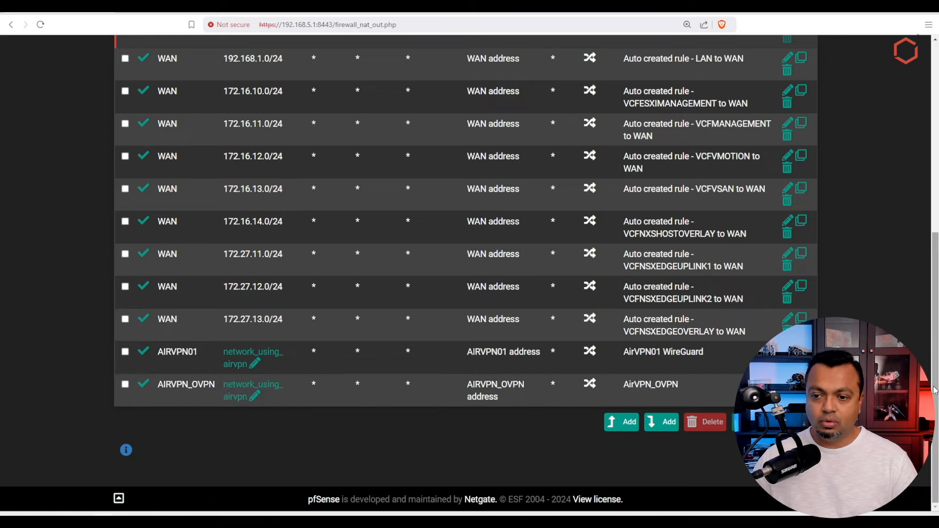
Step: Open the "Allow any any" firewall rule of the ADBLOCK interface for editing
{"action": "scroll", "coordinate": [933, 205], "scroll_direction": "up", "scroll_amount": 1}
{"action": "scroll", "coordinate": [933, 205], "scroll_direction": "up", "scroll_amount": 5}
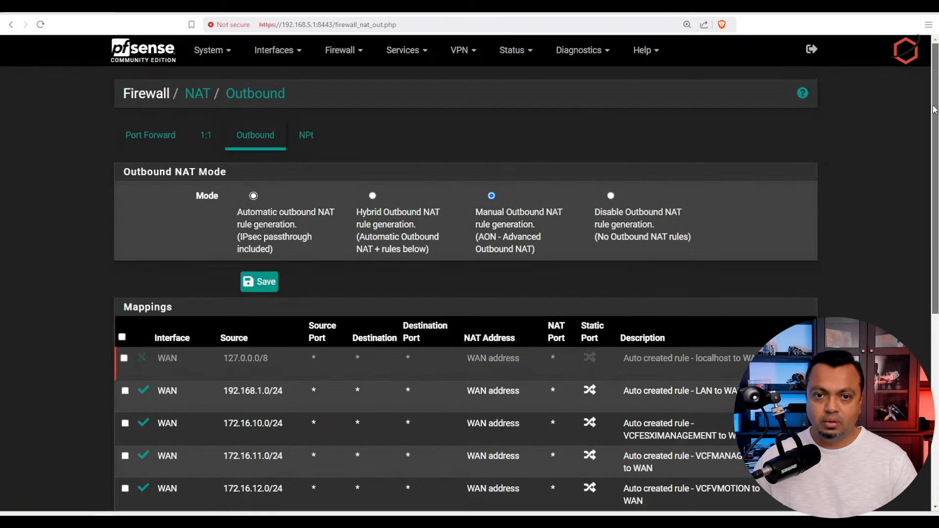
{"action": "left_click", "coordinate": [333, 51]}
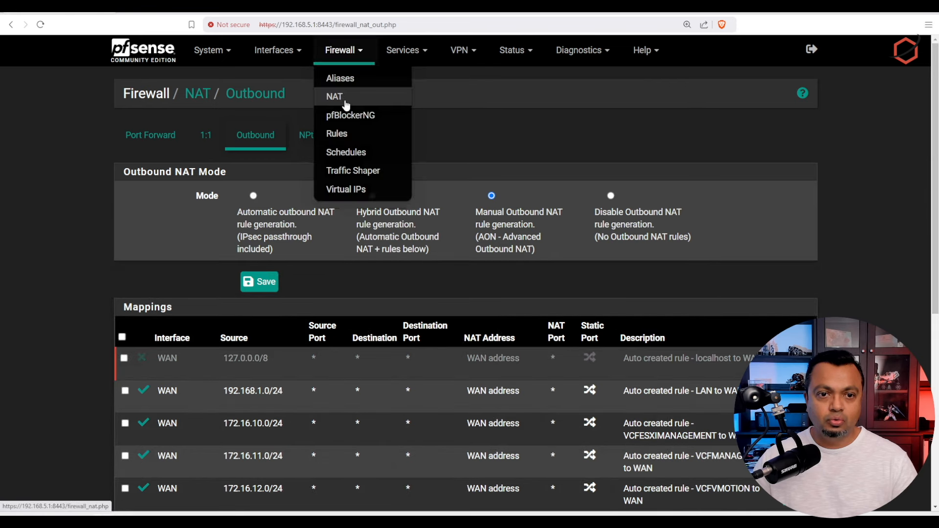
{"action": "left_click", "coordinate": [345, 139]}
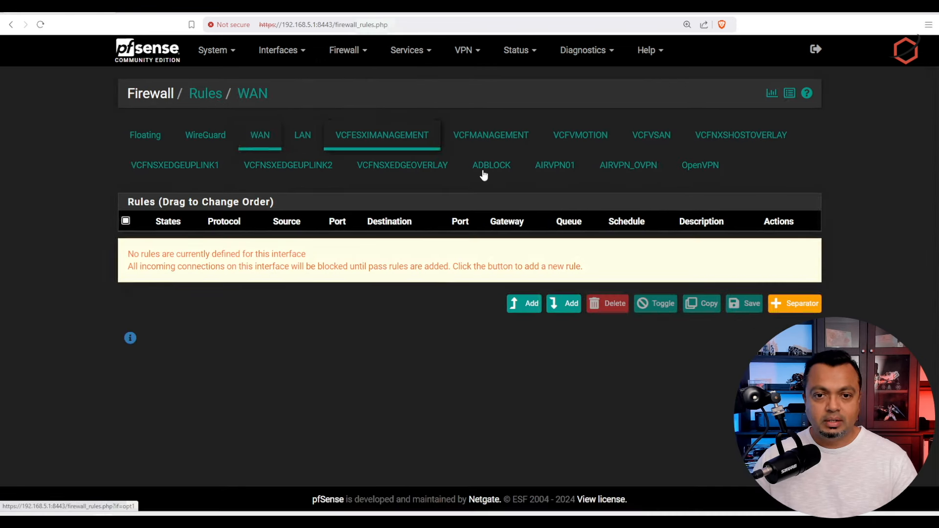
{"action": "left_click", "coordinate": [499, 169]}
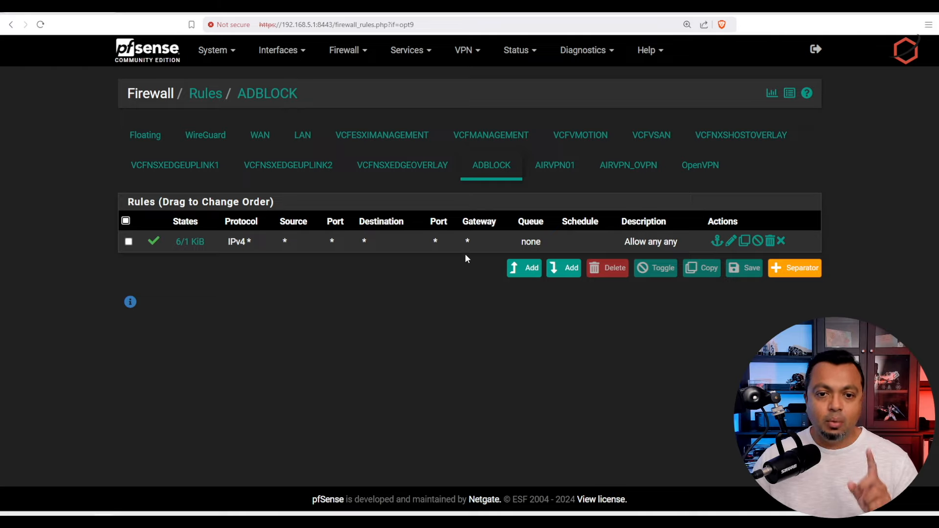
{"action": "left_click", "coordinate": [732, 241]}
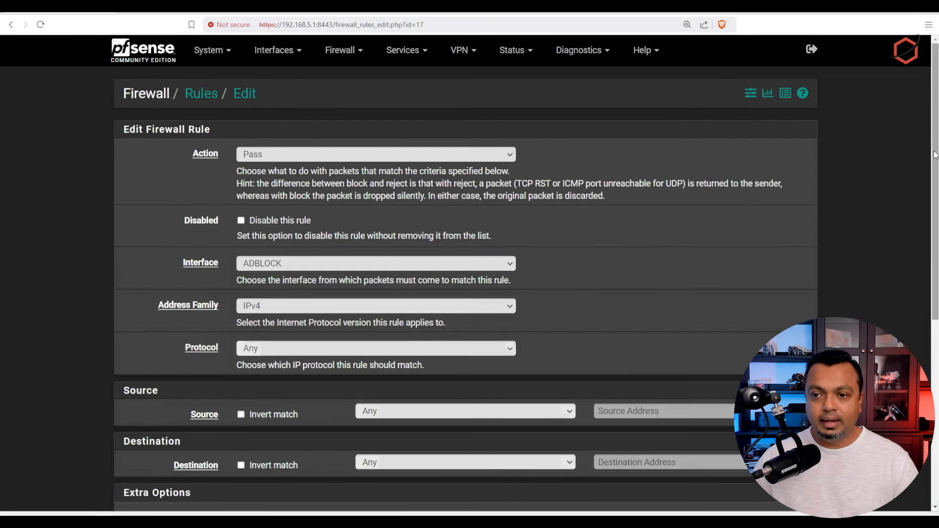
Step: Set the rule's gateway to yt_testing_gw in its advanced options, save the rule and apply the firewall changes
{"action": "scroll", "coordinate": [930, 229], "scroll_direction": "down", "scroll_amount": 6}
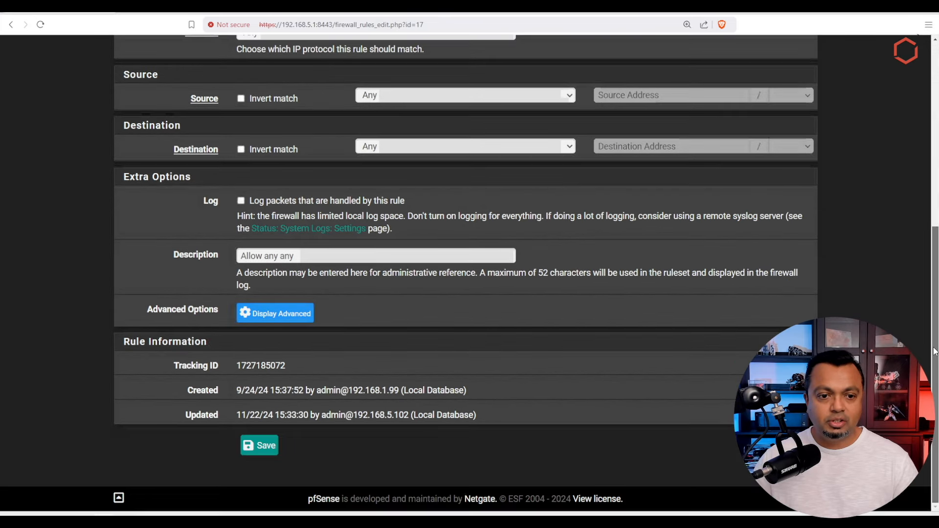
{"action": "left_click", "coordinate": [306, 318]}
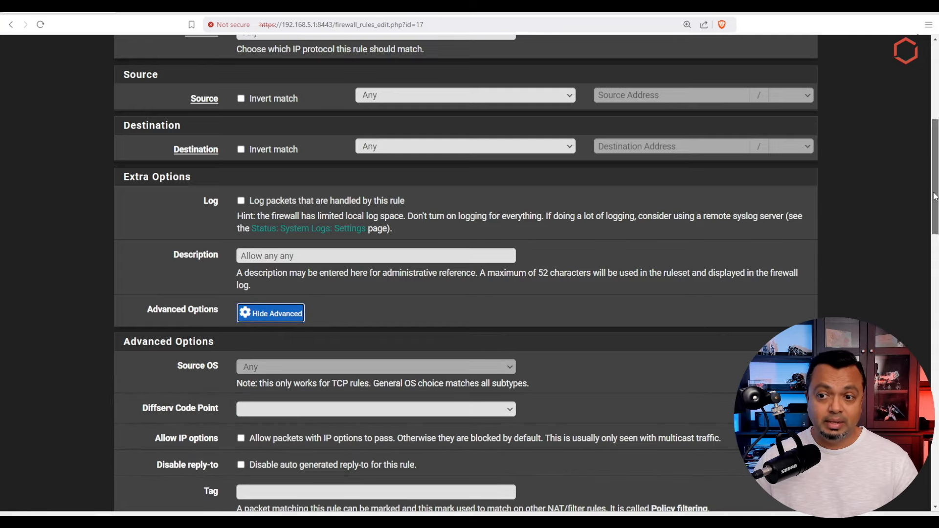
{"action": "scroll", "coordinate": [935, 241], "scroll_direction": "down", "scroll_amount": 5}
{"action": "left_click_drag", "start_coordinate": [934, 240], "coordinate": [935, 434]}
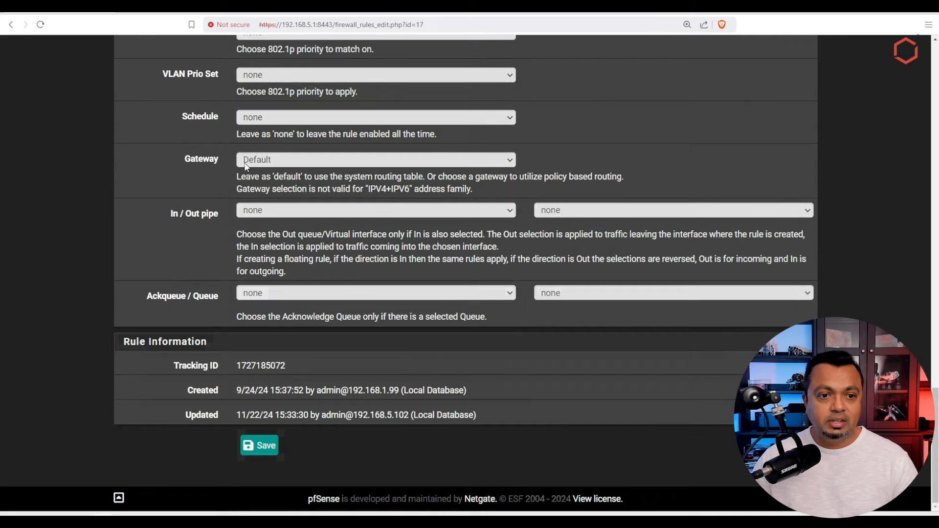
{"action": "left_click", "coordinate": [309, 164]}
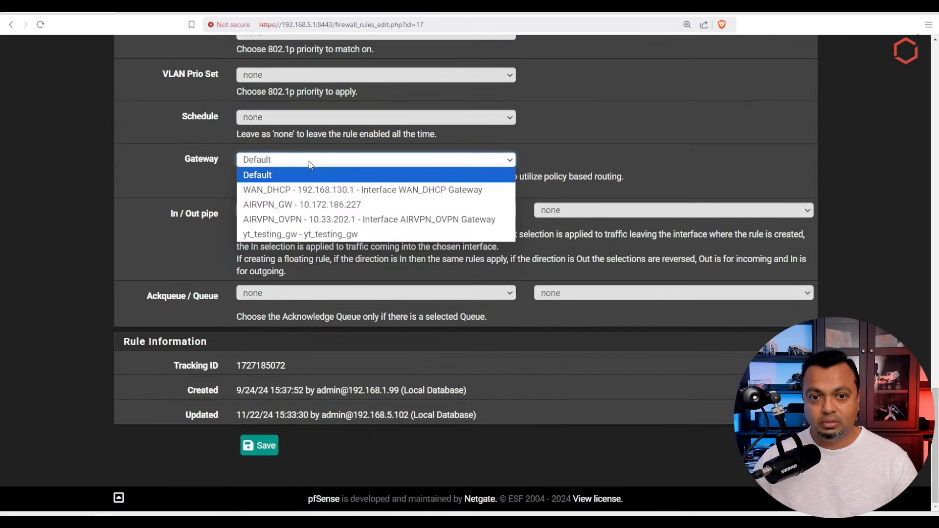
{"action": "left_click", "coordinate": [310, 236]}
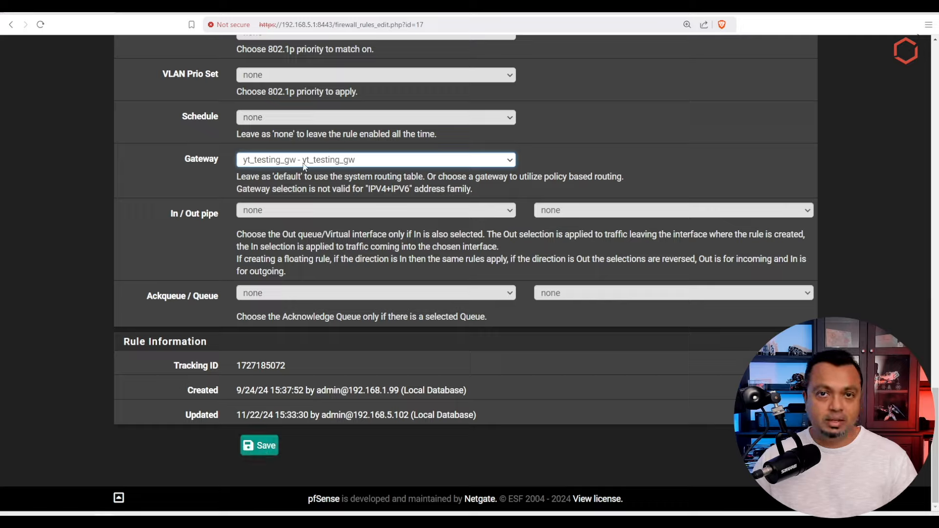
{"action": "left_click", "coordinate": [259, 445]}
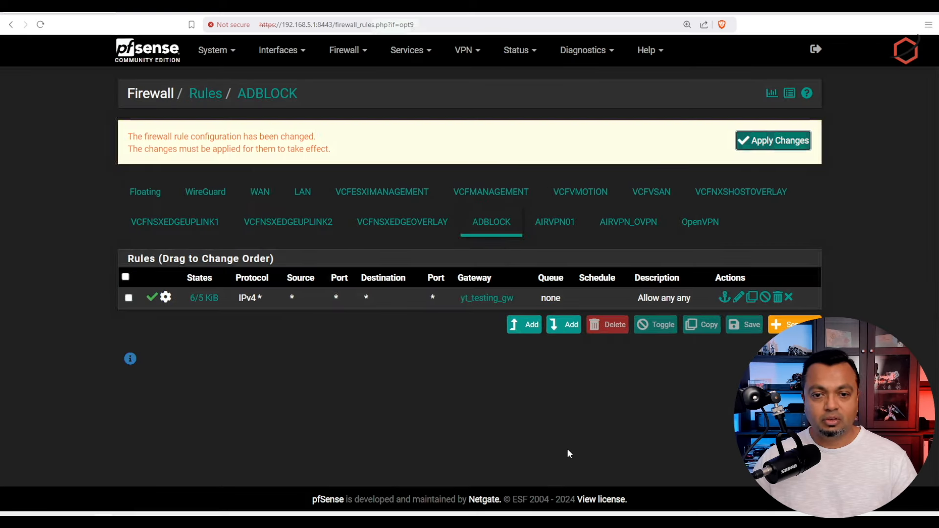
{"action": "left_click", "coordinate": [760, 142]}
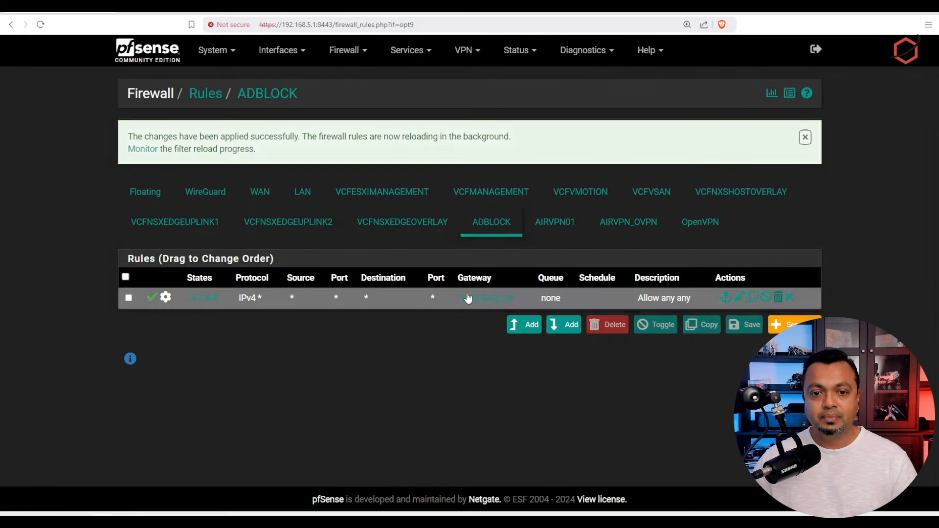
{"action": "mouse_move", "coordinate": [492, 301]}
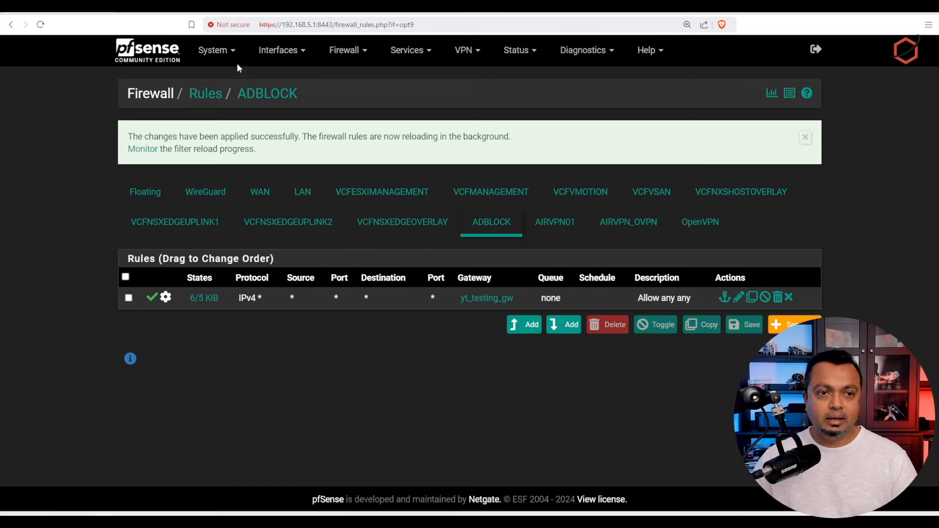
Step: Reload dnsleaktest.com and ipleak.net to check the public IP address and its location
{"action": "left_click", "coordinate": [197, 14]}
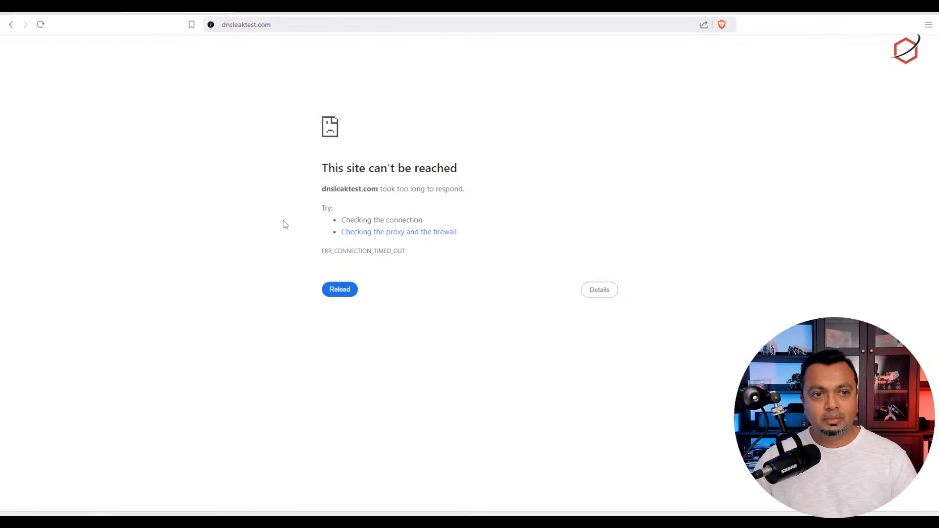
{"action": "left_click", "coordinate": [342, 298]}
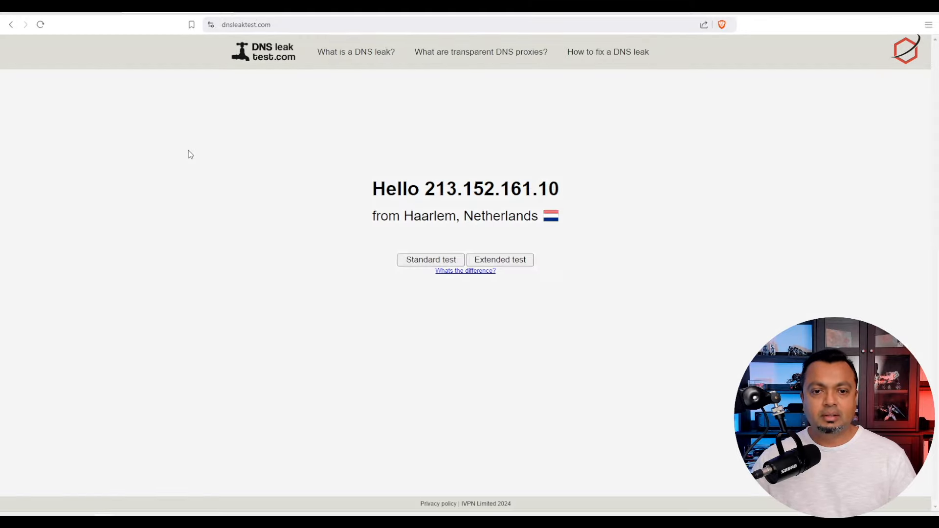
{"action": "left_click_drag", "start_coordinate": [424, 189], "coordinate": [584, 204]}
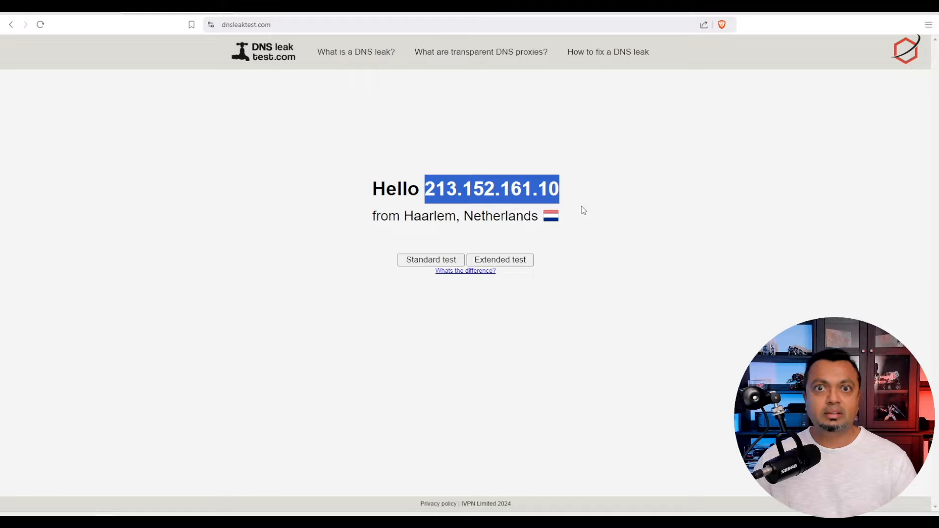
{"action": "left_click", "coordinate": [298, 14]}
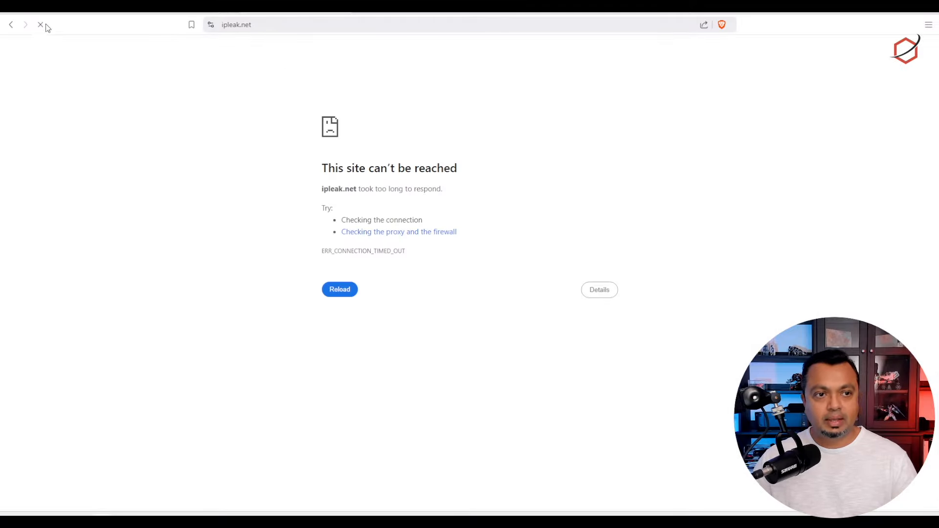
{"action": "left_click", "coordinate": [41, 25]}
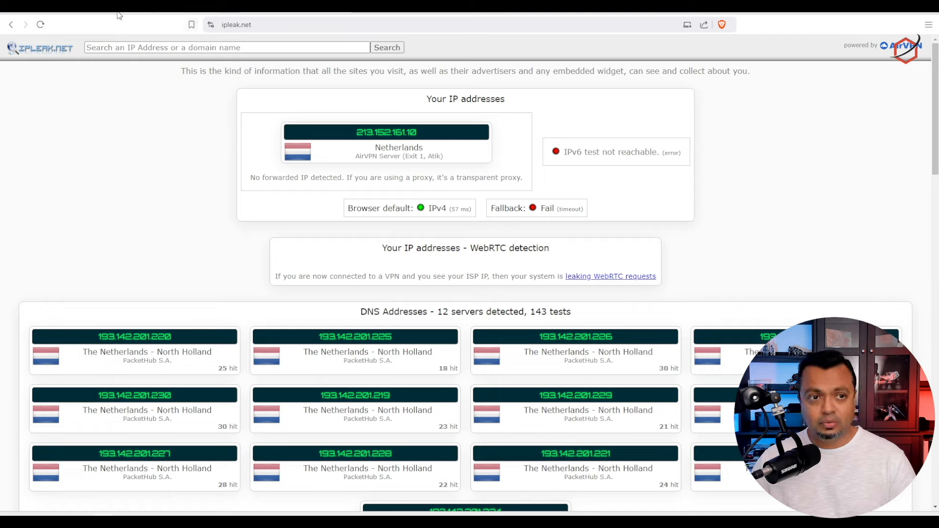
Step: Return to pfSense and examine the firewall states table for ADBLOCK, AIRVPN01 and AIRVPN_OVPN connections
{"action": "left_click", "coordinate": [41, 14]}
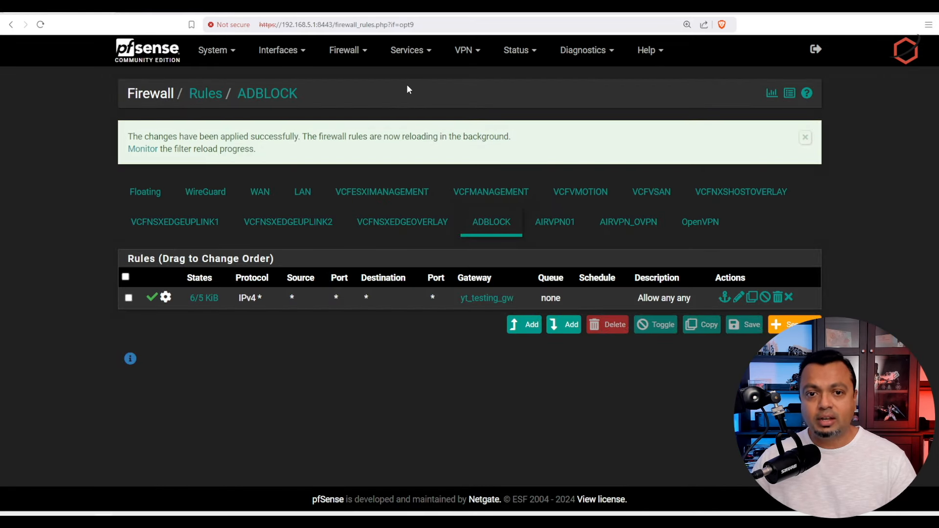
{"action": "left_click", "coordinate": [585, 56]}
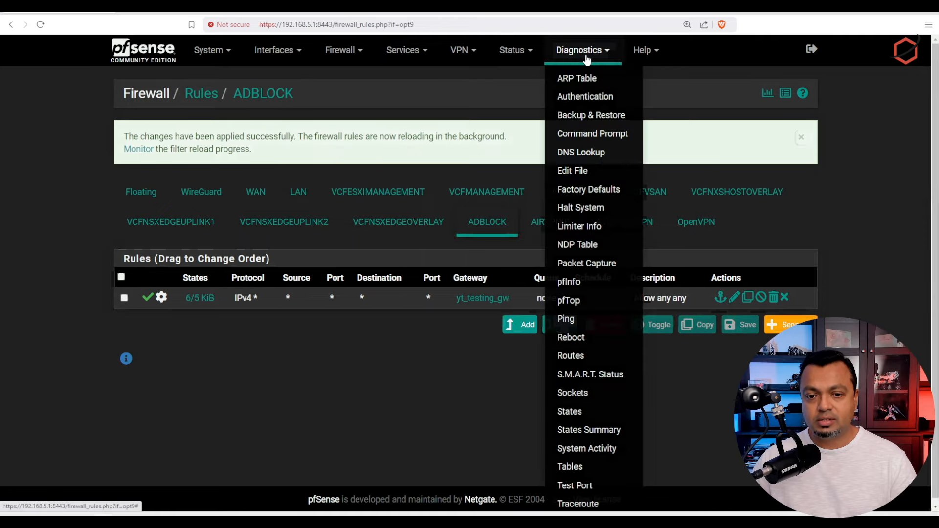
{"action": "left_click", "coordinate": [577, 411]}
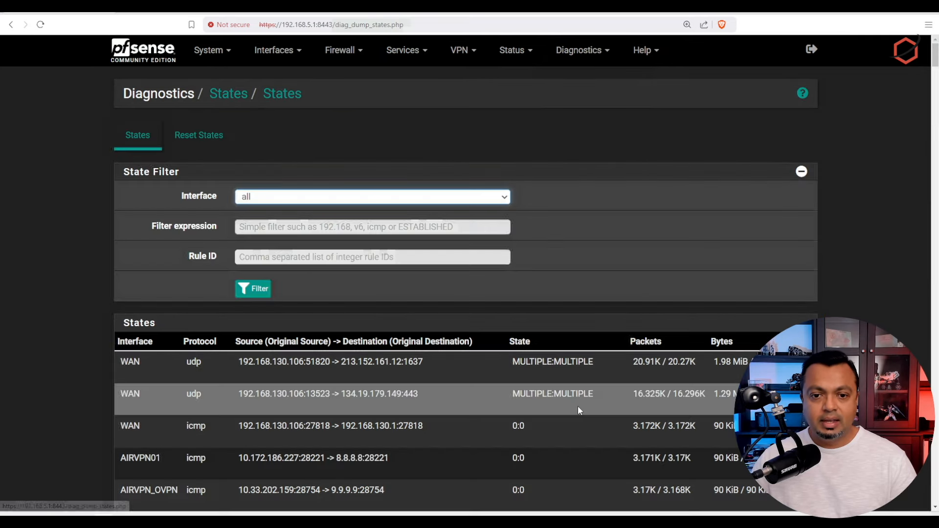
{"action": "scroll", "coordinate": [889, 274], "scroll_direction": "down", "scroll_amount": 1}
{"action": "scroll", "coordinate": [889, 274], "scroll_direction": "down", "scroll_amount": 3}
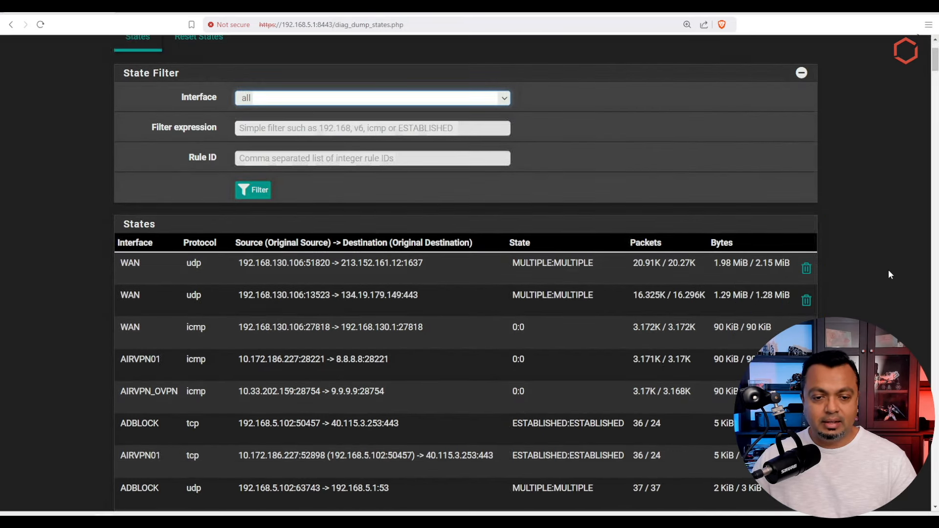
{"action": "scroll", "coordinate": [888, 274], "scroll_direction": "down", "scroll_amount": 1}
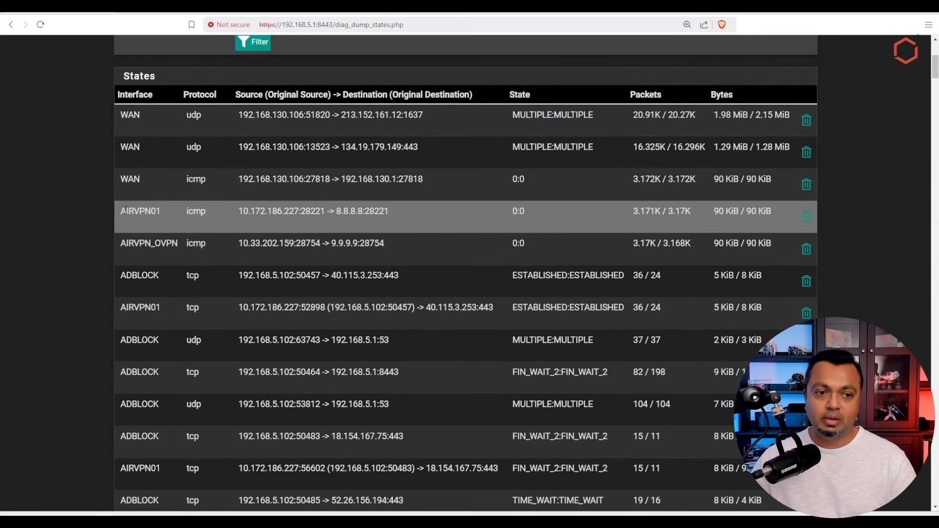
{"action": "left_click_drag", "start_coordinate": [125, 210], "coordinate": [464, 251]}
{"action": "left_click", "coordinate": [76, 236]}
{"action": "scroll", "coordinate": [76, 237], "scroll_direction": "down", "scroll_amount": 2}
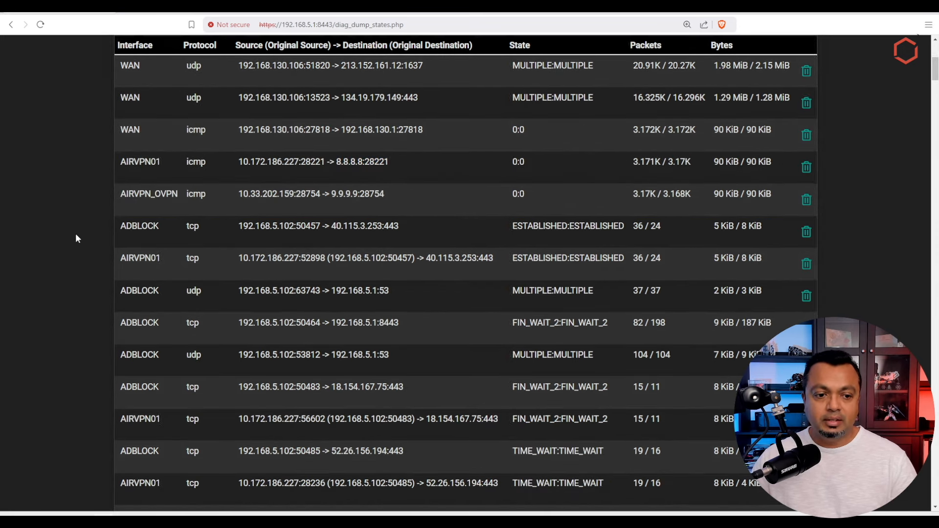
{"action": "scroll", "coordinate": [75, 233], "scroll_direction": "down", "scroll_amount": 1}
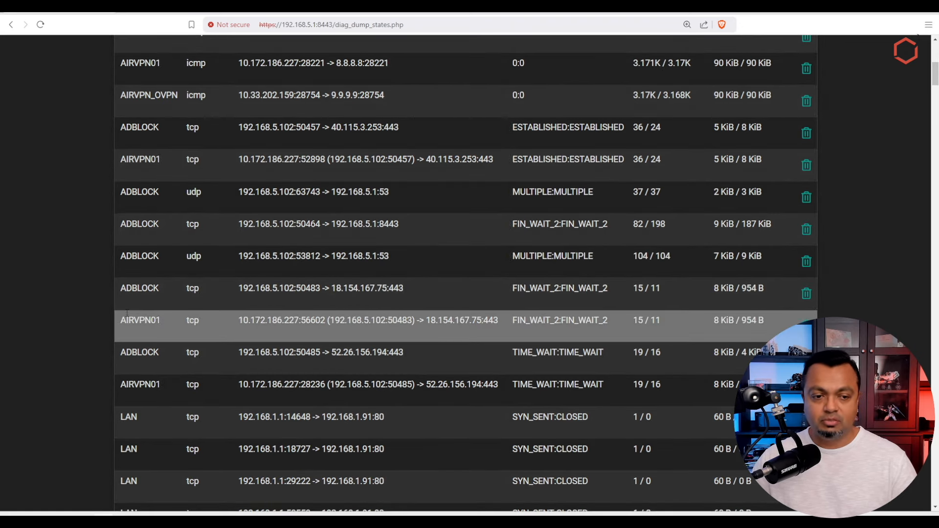
{"action": "scroll", "coordinate": [97, 298], "scroll_direction": "up", "scroll_amount": 8}
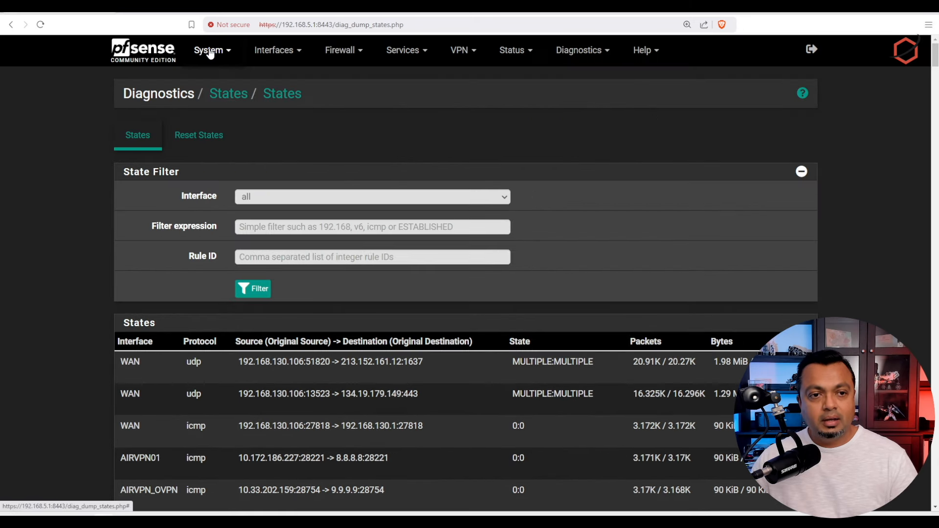
Step: Enable sticky connections for load balancing in the advanced miscellaneous system settings
{"action": "left_click", "coordinate": [209, 51]}
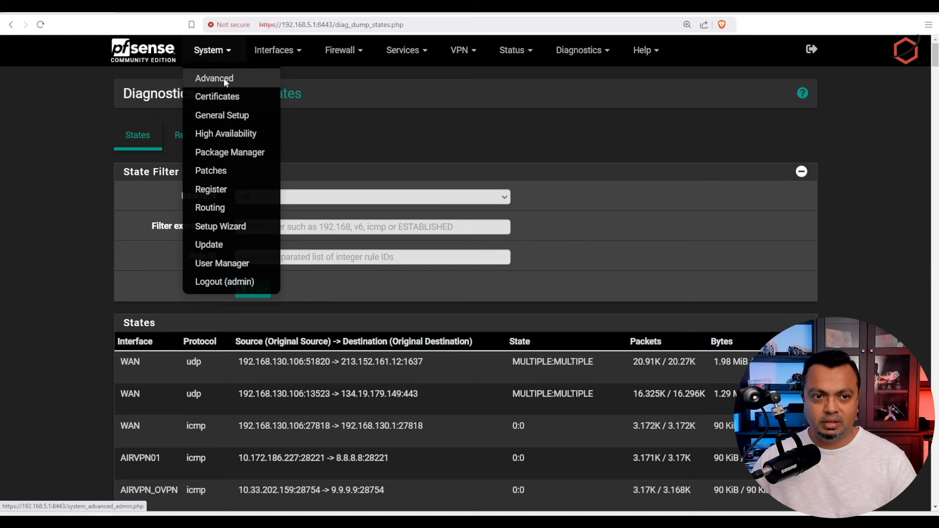
{"action": "left_click", "coordinate": [224, 78]}
{"action": "left_click", "coordinate": [224, 57]}
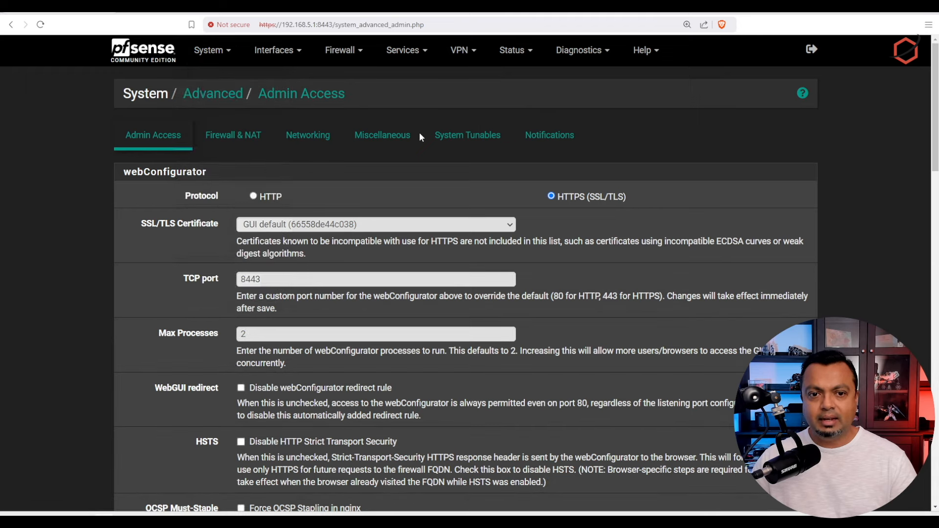
{"action": "left_click", "coordinate": [395, 136]}
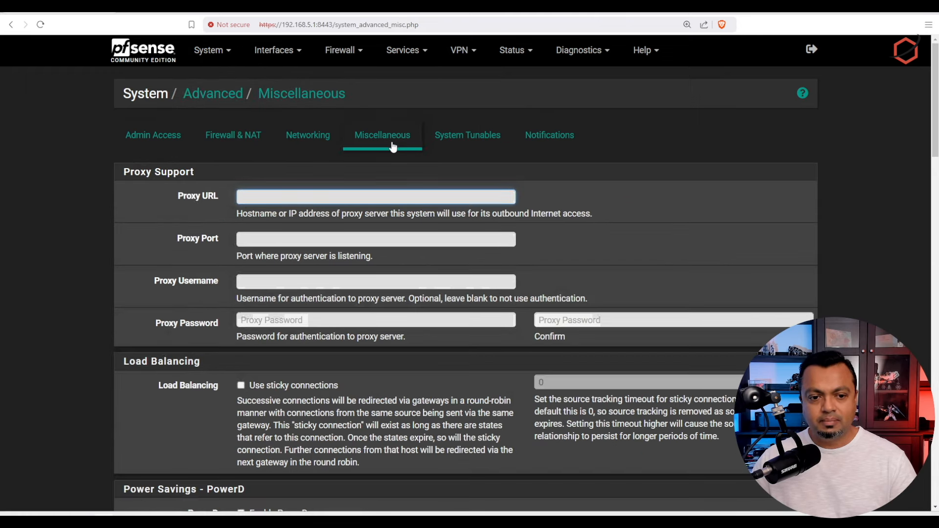
{"action": "triple_click", "coordinate": [124, 361]}
{"action": "left_click", "coordinate": [240, 385]}
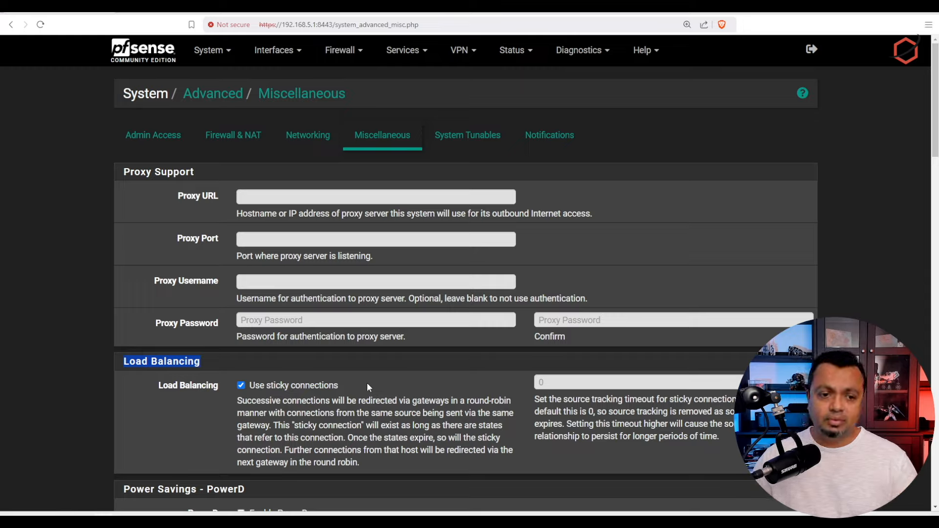
{"action": "left_click", "coordinate": [310, 386]}
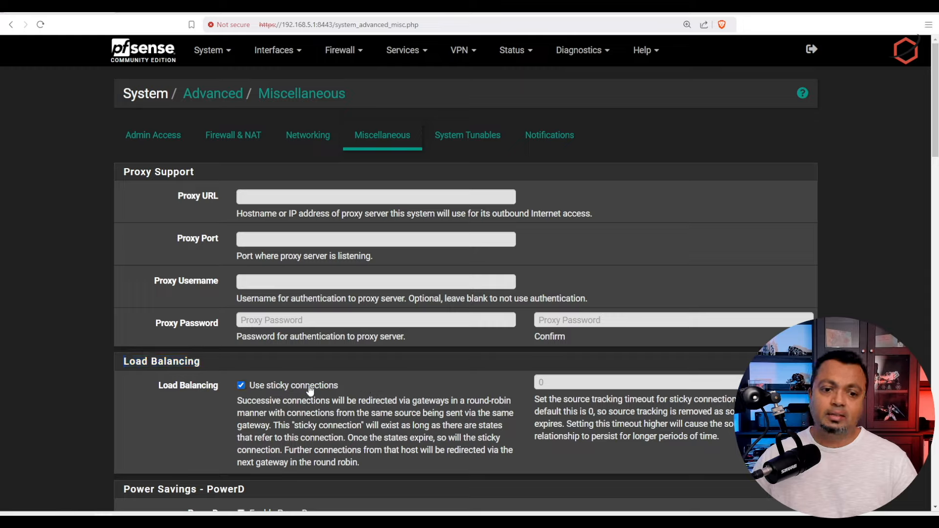
{"action": "left_click", "coordinate": [310, 387]}
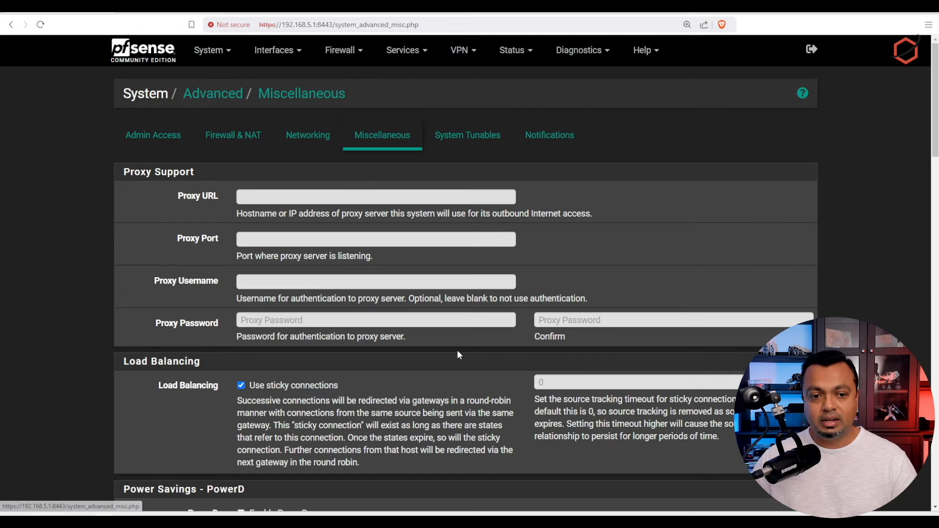
Step: Look through the remaining miscellaneous settings and save the page
{"action": "scroll", "coordinate": [457, 352], "scroll_direction": "down", "scroll_amount": 1}
{"action": "scroll", "coordinate": [459, 353], "scroll_direction": "down", "scroll_amount": 10}
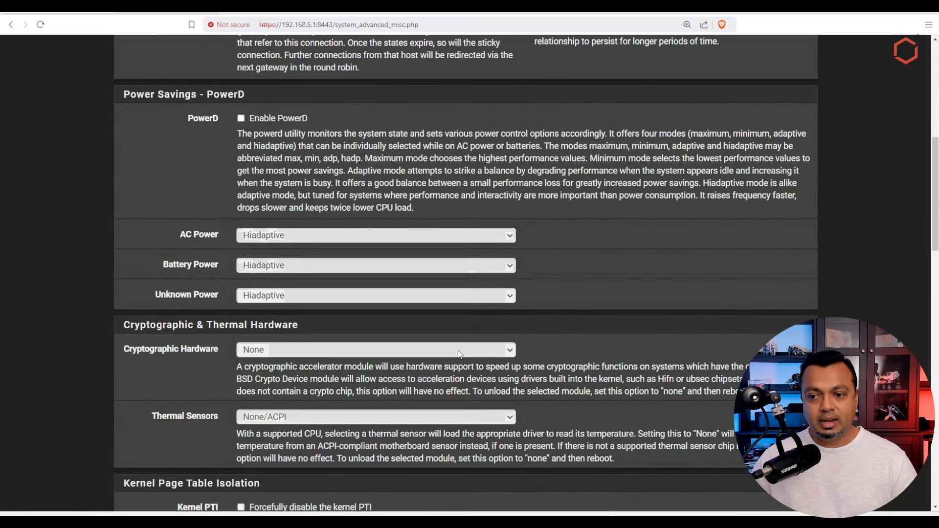
{"action": "scroll", "coordinate": [459, 352], "scroll_direction": "down", "scroll_amount": 9}
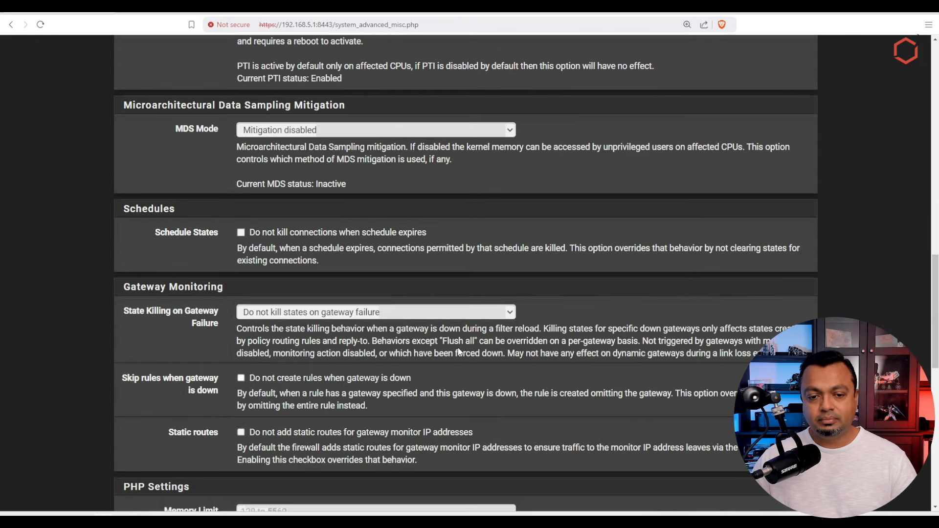
{"action": "scroll", "coordinate": [459, 351], "scroll_direction": "down", "scroll_amount": 9}
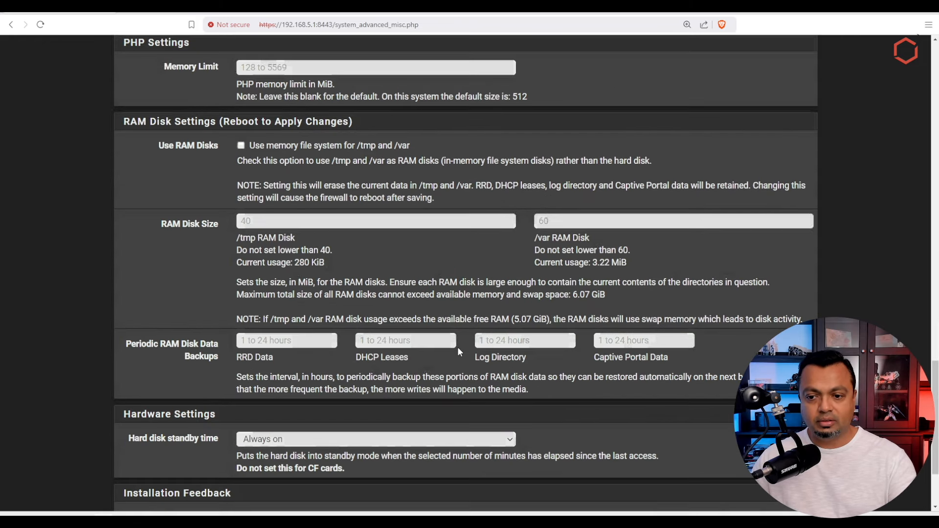
{"action": "scroll", "coordinate": [459, 351], "scroll_direction": "down", "scroll_amount": 1}
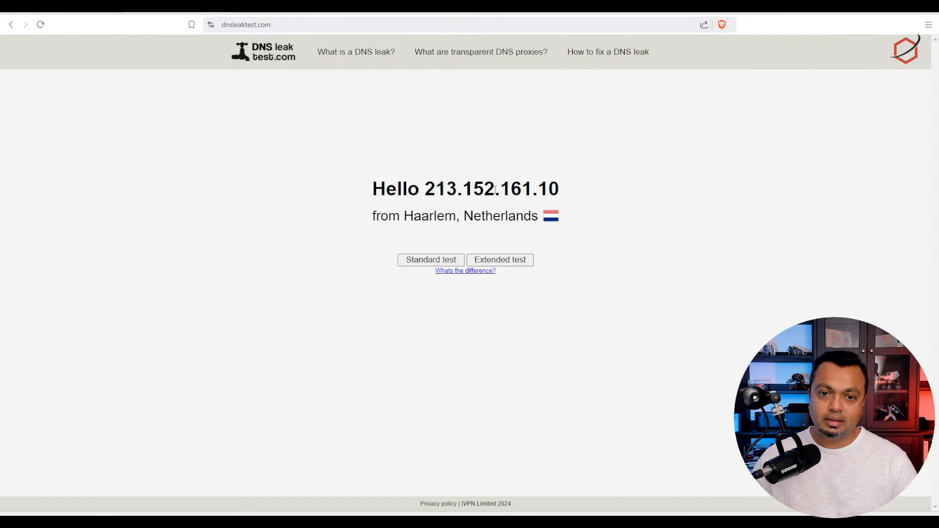
Step: Check the public IP address shown on dnsleaktest.com
{"action": "left_click_drag", "start_coordinate": [499, 190], "coordinate": [595, 195]}
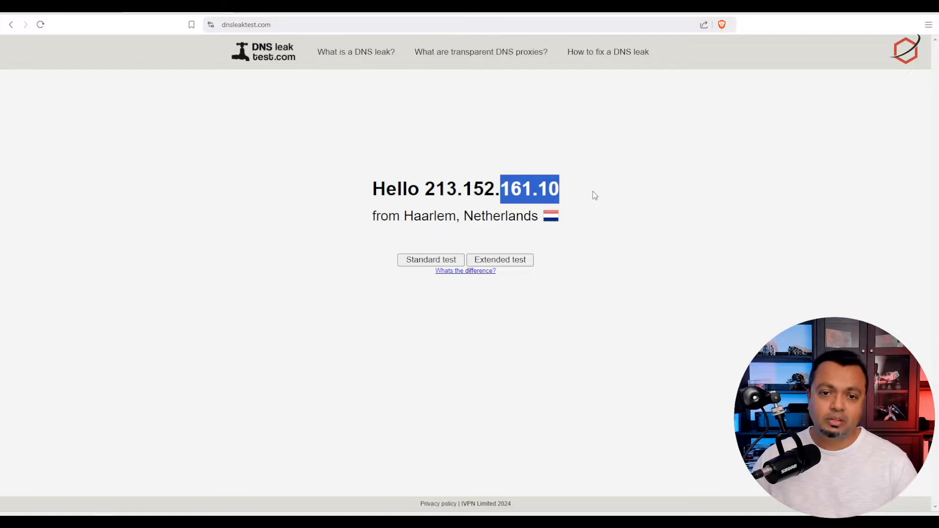
{"action": "left_click", "coordinate": [595, 196]}
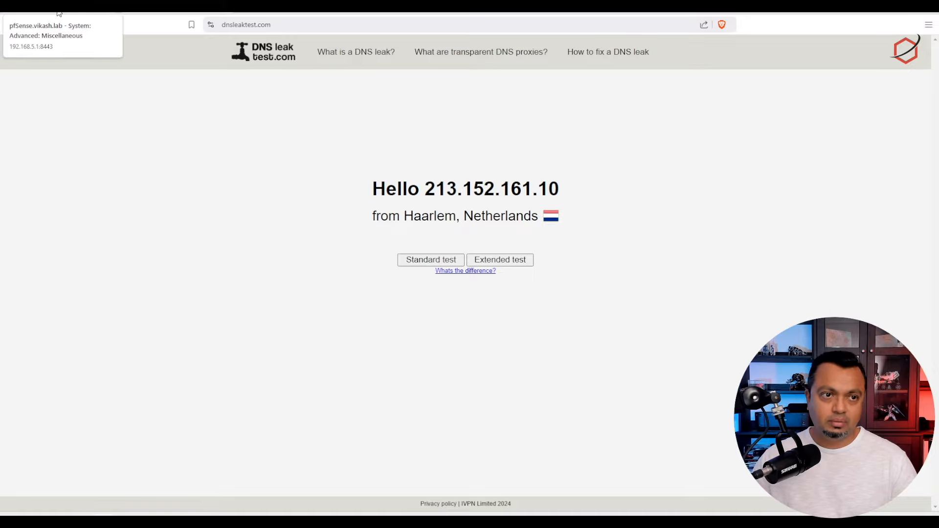
Step: Return to pfSense, disable the AirVPN01 interface from the interface assignments, and save and apply the change
{"action": "left_click", "coordinate": [59, 13]}
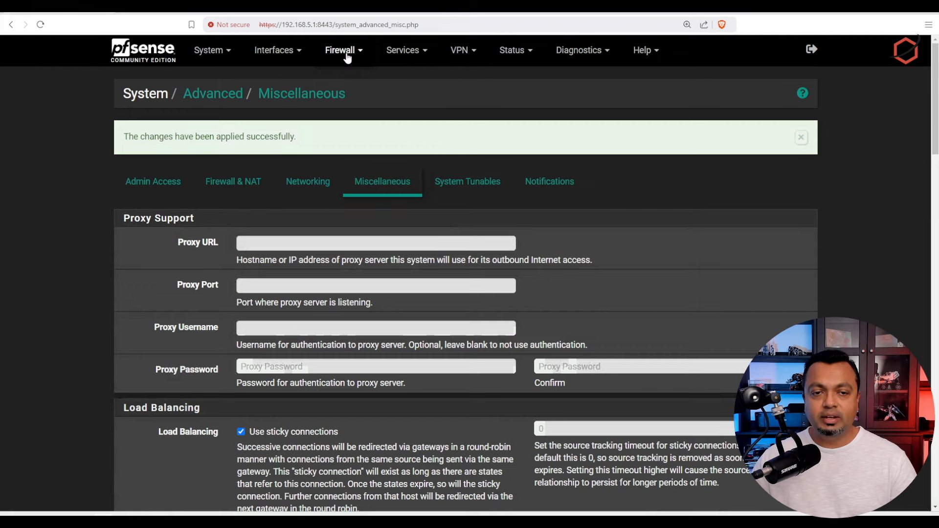
{"action": "left_click", "coordinate": [282, 51]}
{"action": "left_click", "coordinate": [293, 77]}
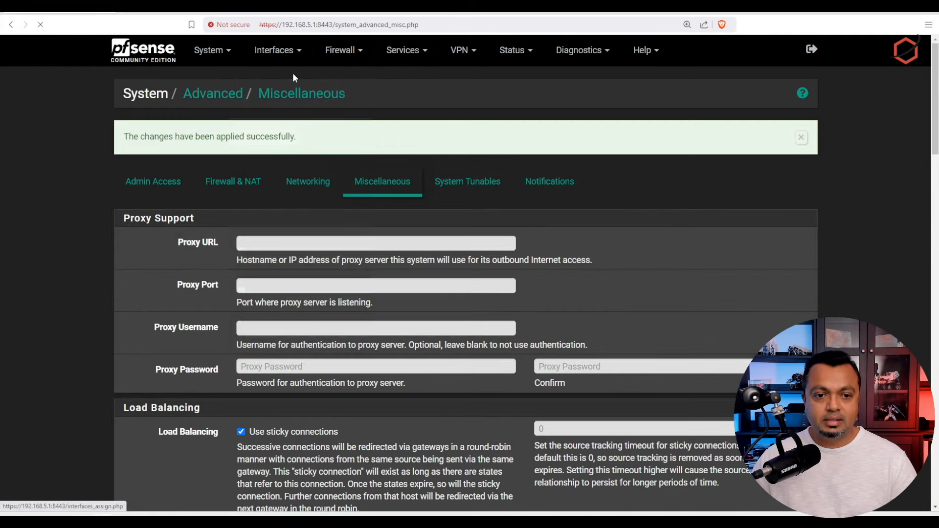
{"action": "scroll", "coordinate": [195, 292], "scroll_direction": "down", "scroll_amount": 2}
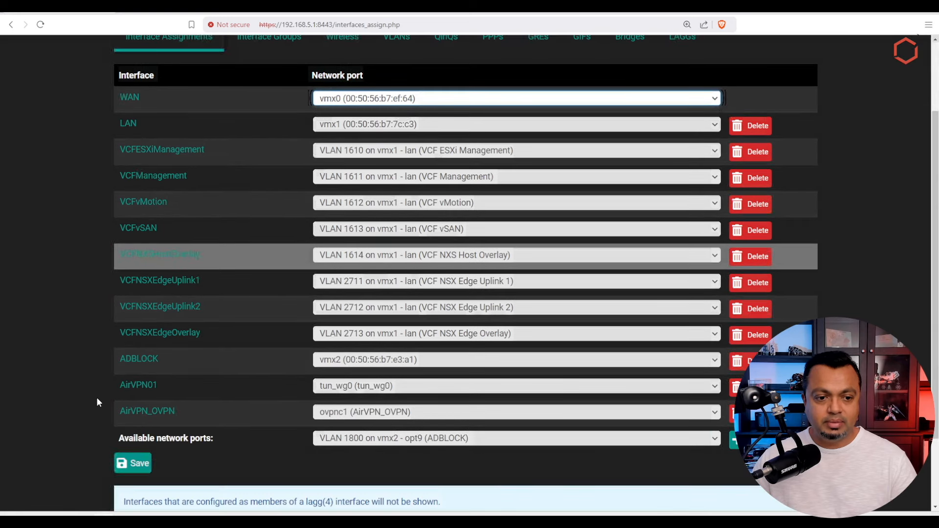
{"action": "left_click", "coordinate": [140, 386]}
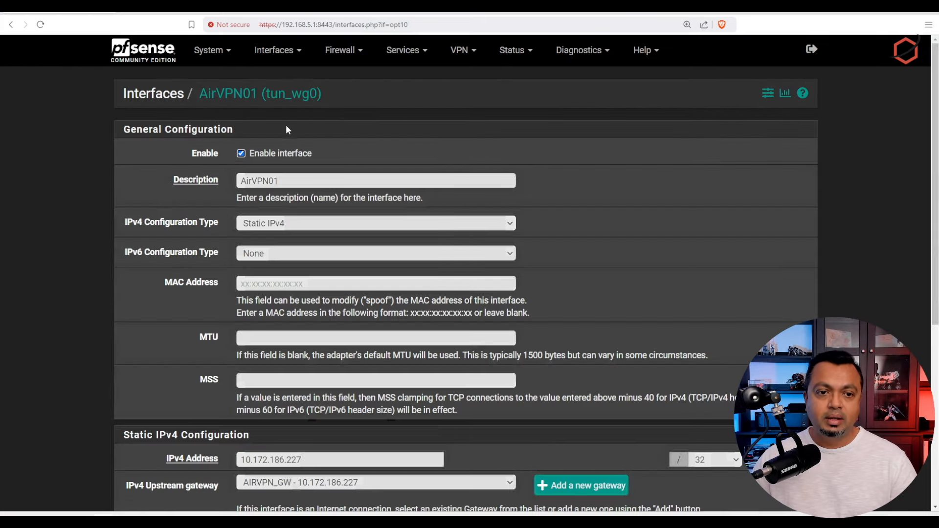
{"action": "left_click", "coordinate": [301, 154]}
{"action": "scroll", "coordinate": [600, 218], "scroll_direction": "down", "scroll_amount": 5}
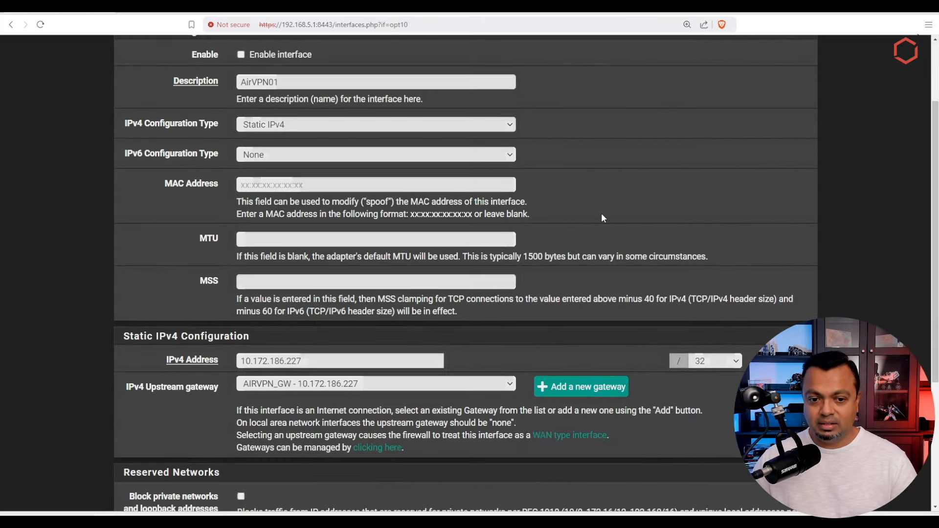
{"action": "scroll", "coordinate": [601, 217], "scroll_direction": "down", "scroll_amount": 1}
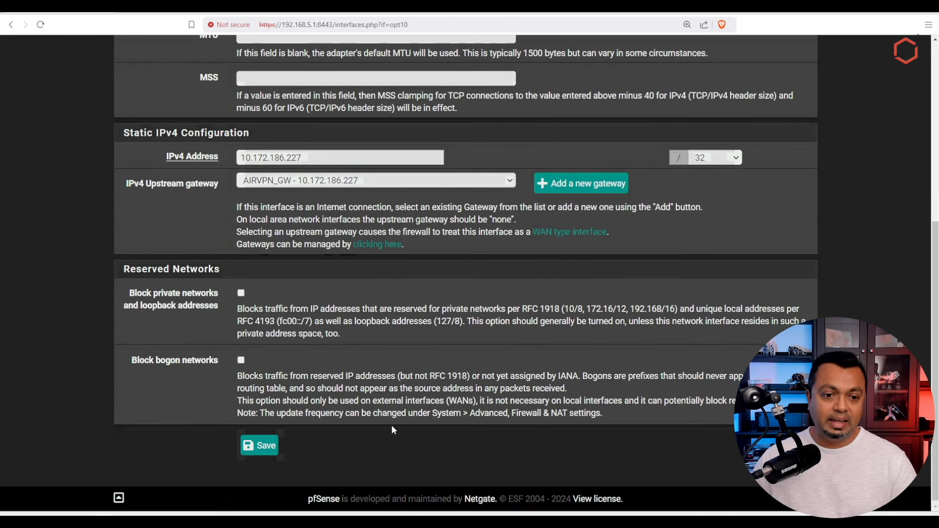
{"action": "left_click", "coordinate": [257, 444]}
{"action": "left_click", "coordinate": [781, 140]}
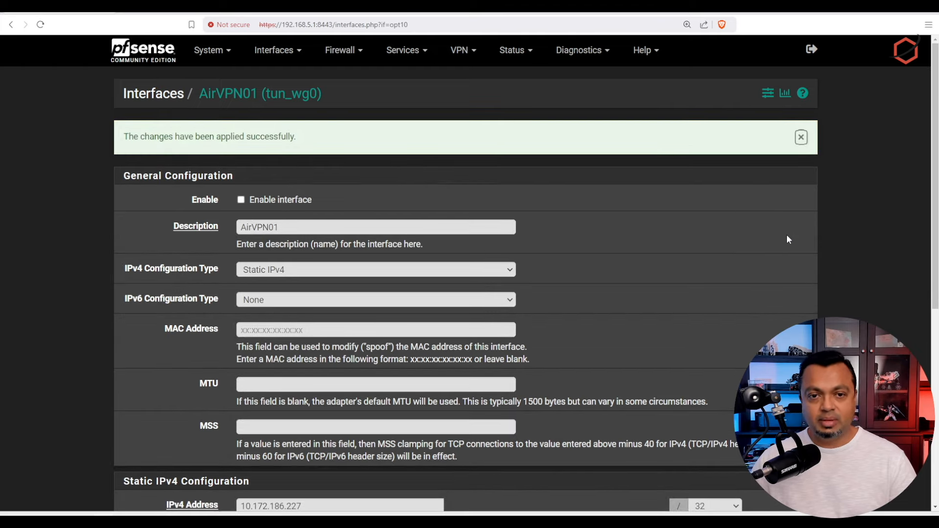
Step: Check the WireGuard tunnel and gateway status on the dashboard and the active members of the yt_testing_gw gateway group
{"action": "left_click", "coordinate": [147, 54]}
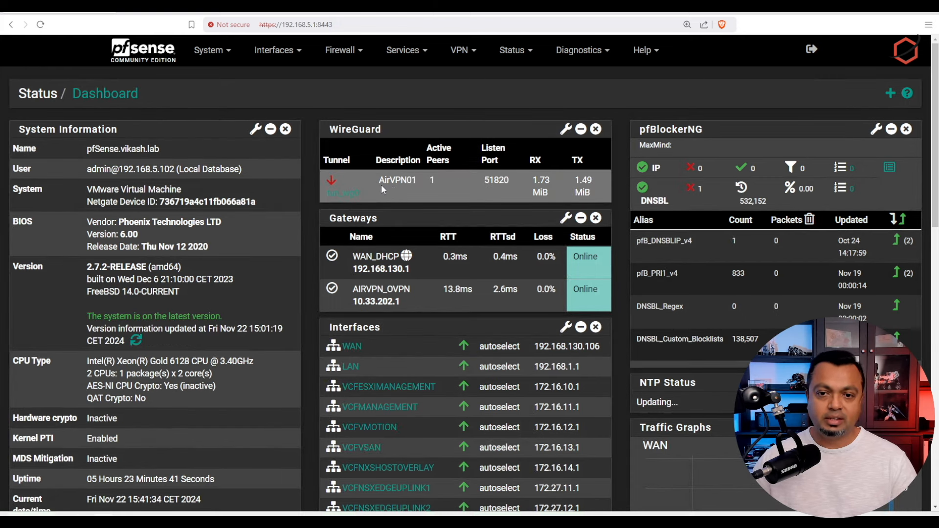
{"action": "left_click", "coordinate": [223, 60]}
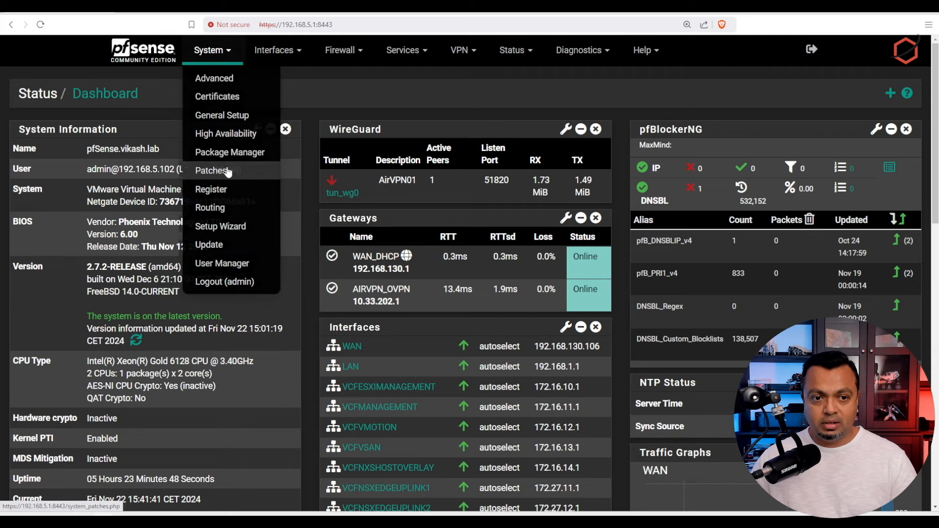
{"action": "left_click", "coordinate": [239, 79]}
{"action": "left_click", "coordinate": [220, 57]}
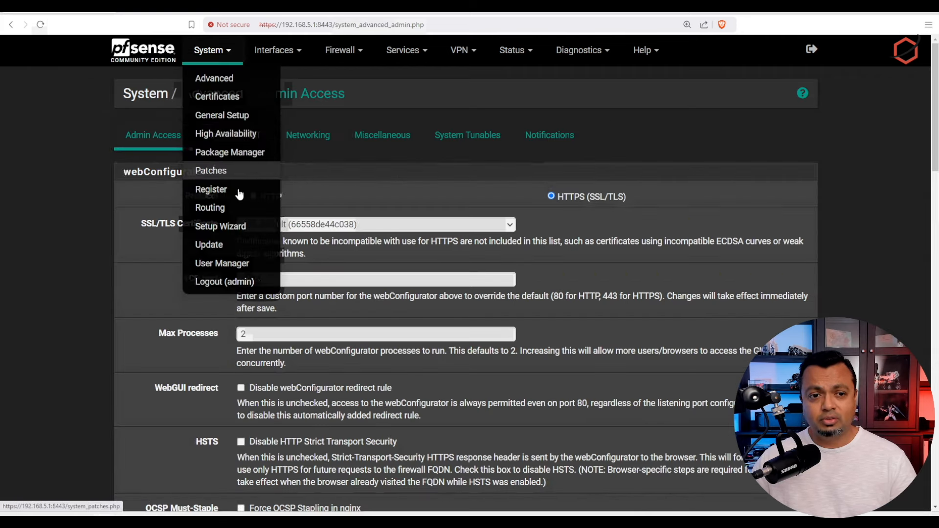
{"action": "left_click", "coordinate": [238, 208]}
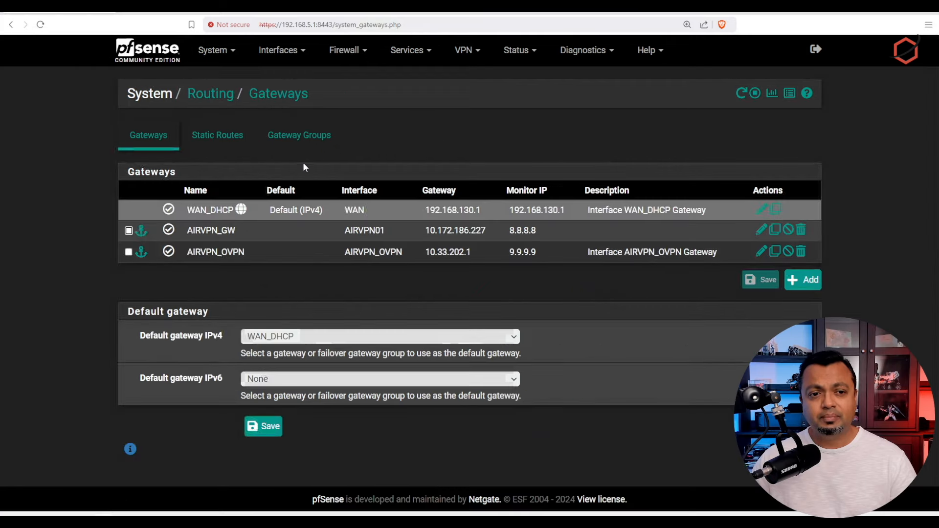
{"action": "left_click", "coordinate": [303, 135]}
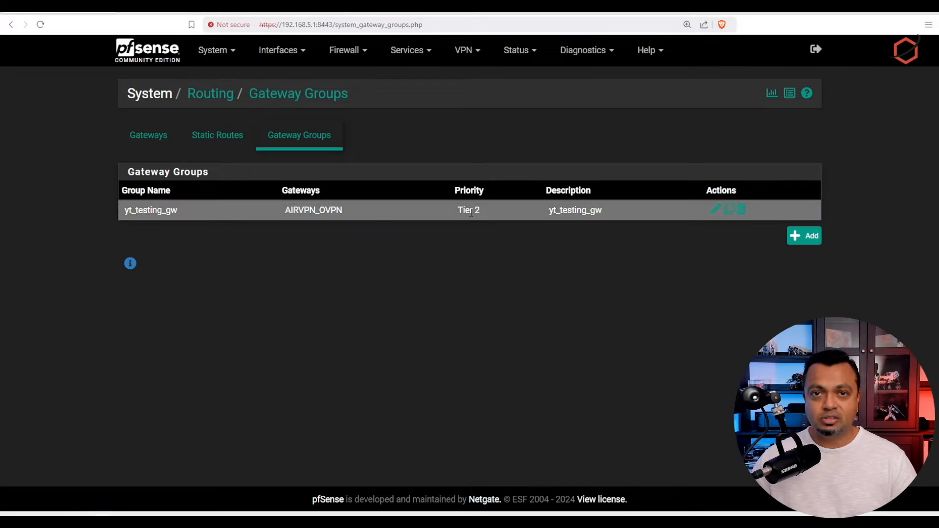
Step: Reload dnsleaktest.com with AirVPN01 disabled and check the public IP address it reports
{"action": "left_click", "coordinate": [173, 49]}
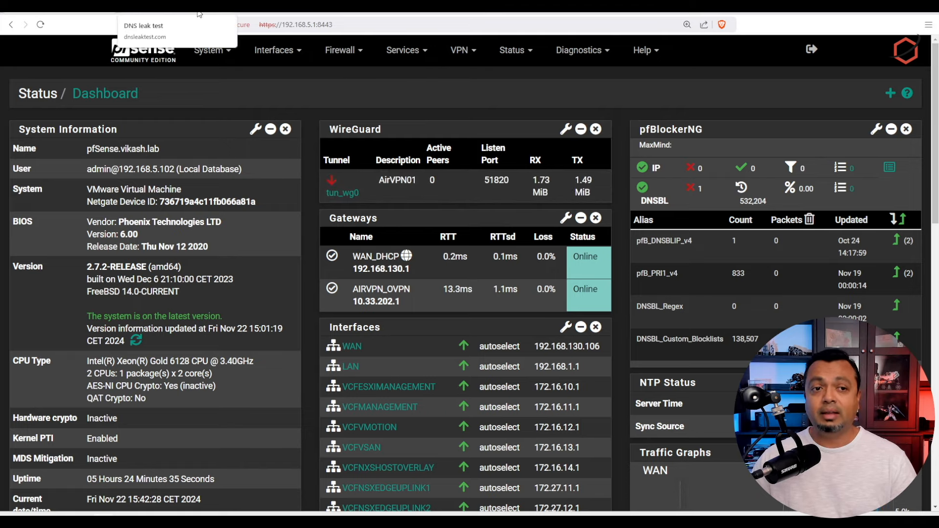
{"action": "left_click", "coordinate": [200, 13]}
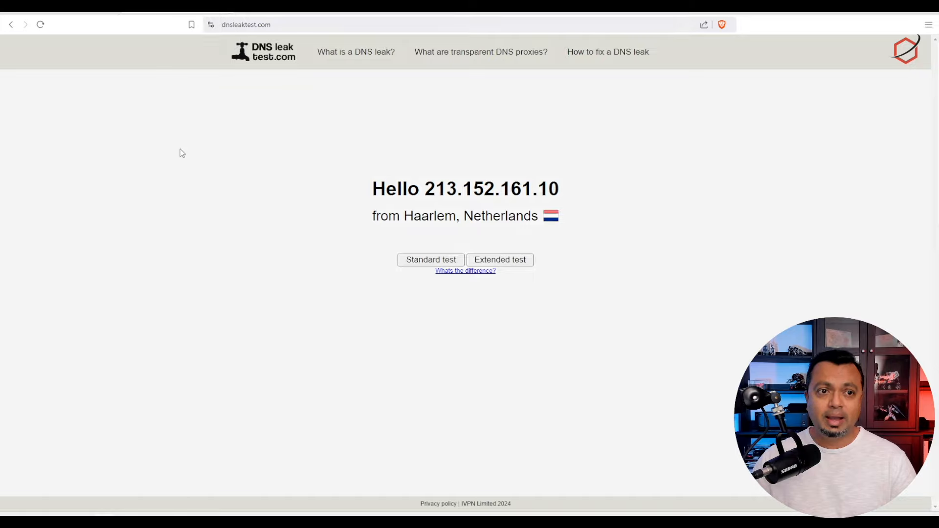
{"action": "left_click", "coordinate": [39, 29]}
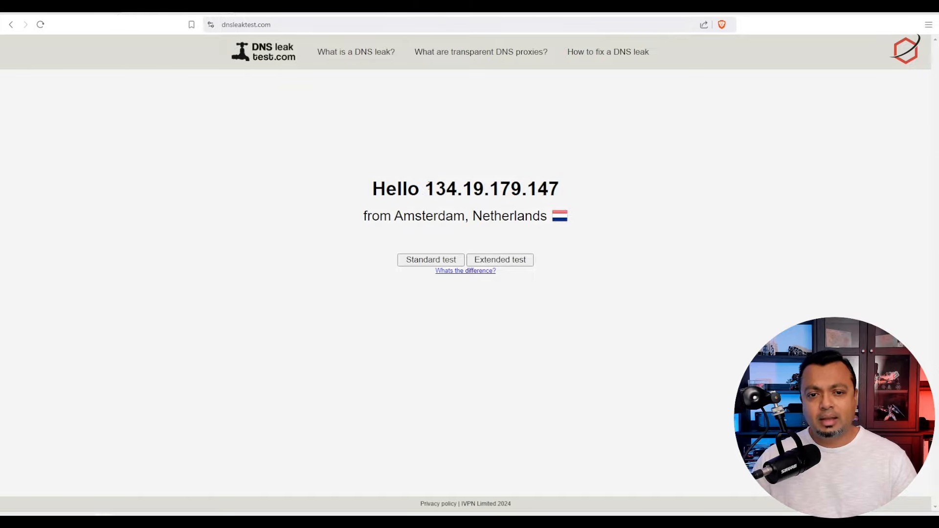
{"action": "left_click_drag", "start_coordinate": [429, 187], "coordinate": [682, 200]}
{"action": "triple_click", "coordinate": [458, 185]}
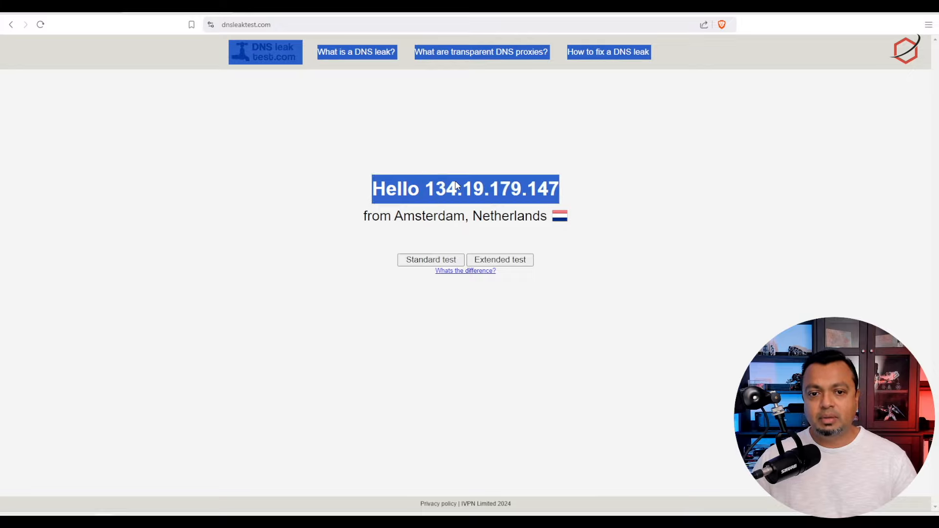
{"action": "left_click", "coordinate": [432, 162]}
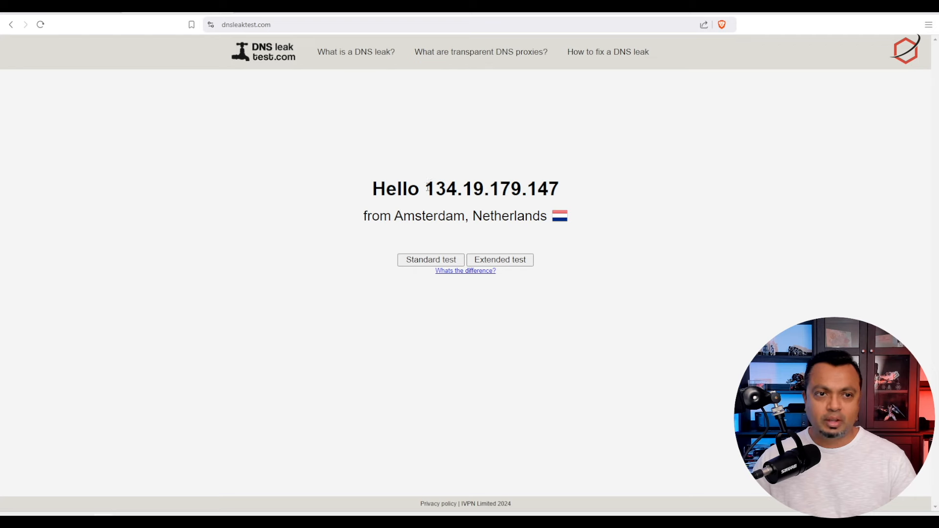
Step: Return to pfSense, enable the AirVPN01 interface again, and save and apply the change
{"action": "left_click", "coordinate": [85, 12]}
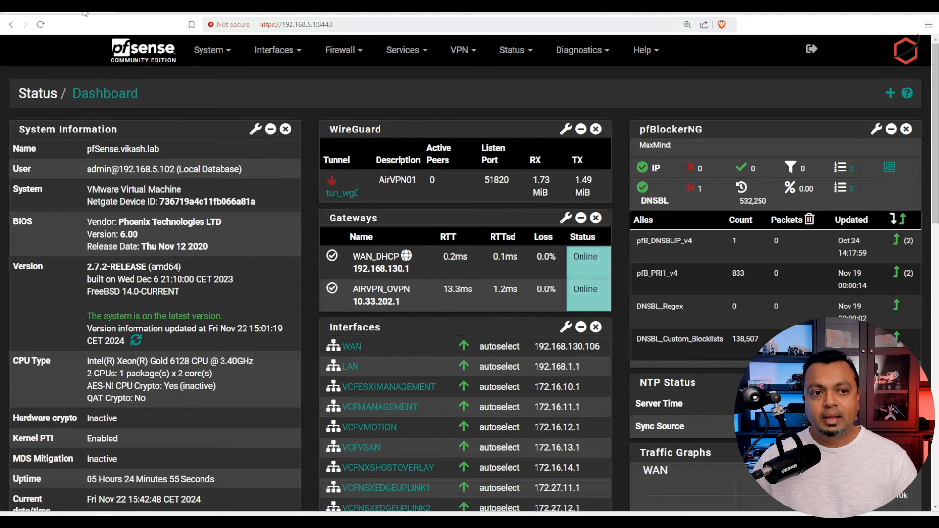
{"action": "left_click", "coordinate": [289, 51]}
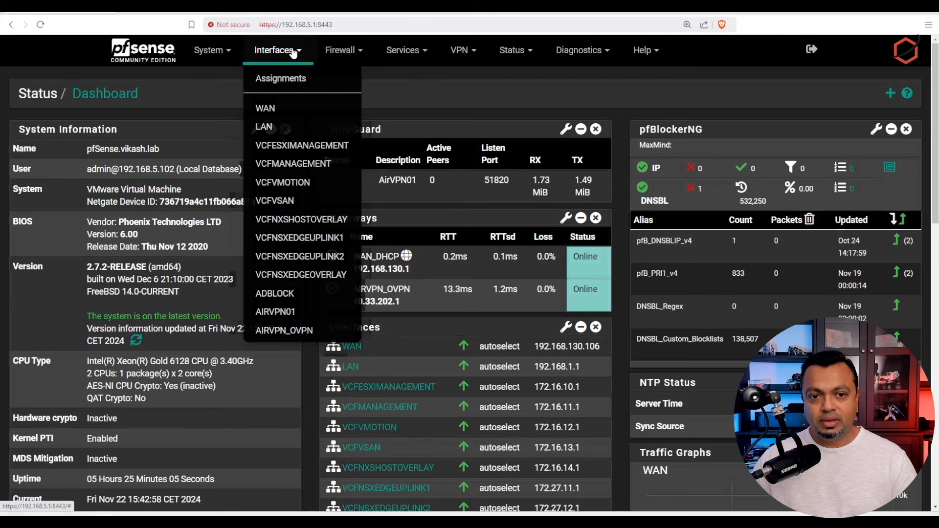
{"action": "left_click", "coordinate": [290, 80]}
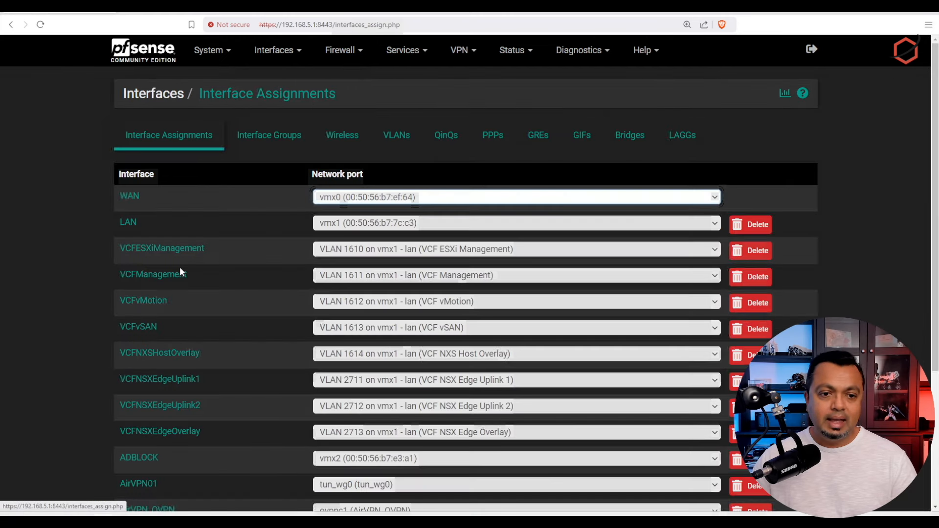
{"action": "scroll", "coordinate": [75, 264], "scroll_direction": "down", "scroll_amount": 4}
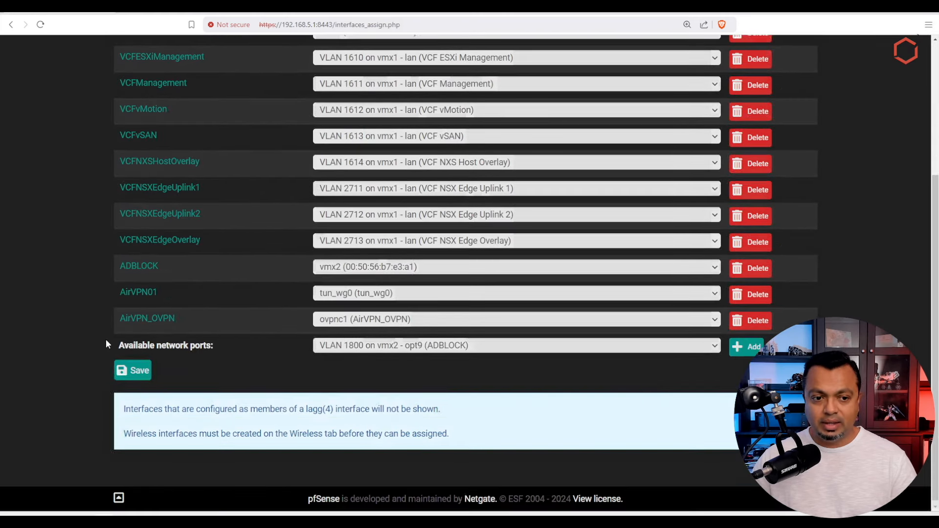
{"action": "left_click", "coordinate": [140, 293]}
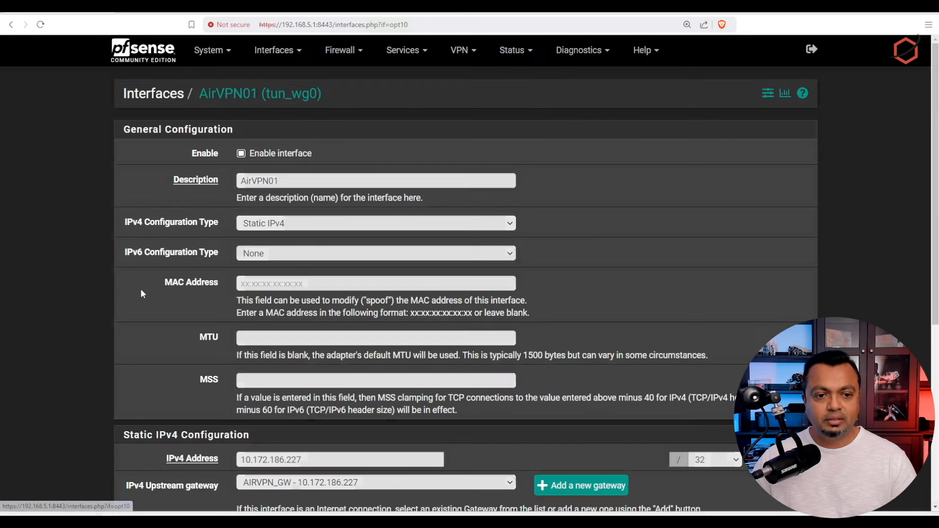
{"action": "left_click", "coordinate": [274, 152]}
{"action": "scroll", "coordinate": [107, 198], "scroll_direction": "down", "scroll_amount": 6}
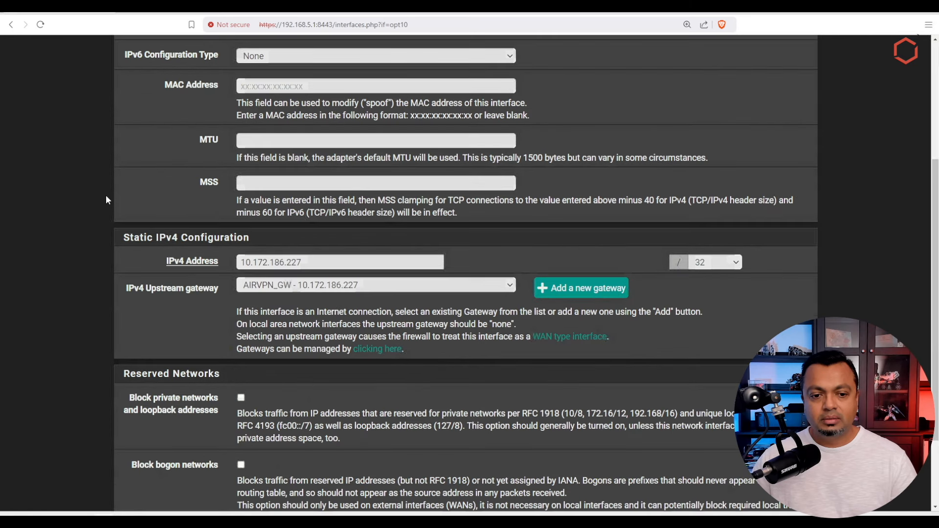
{"action": "scroll", "coordinate": [254, 326], "scroll_direction": "up", "scroll_amount": 1}
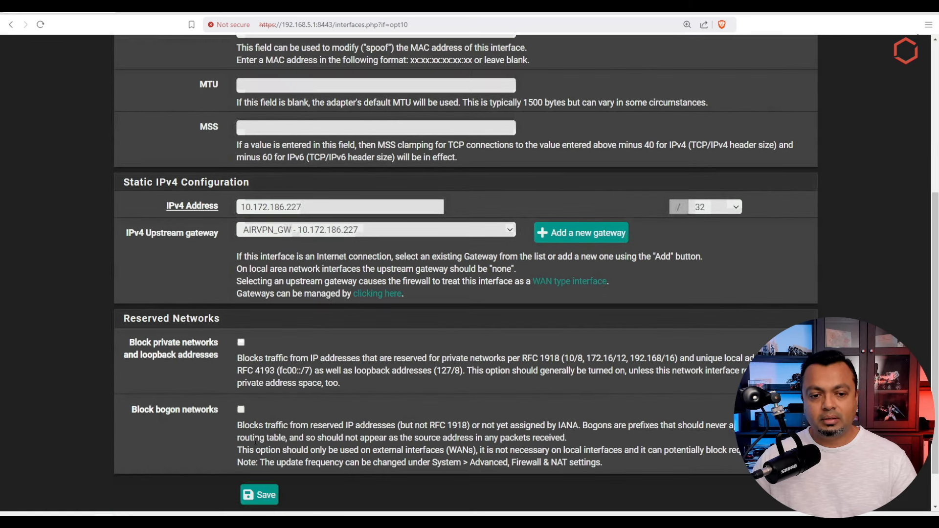
{"action": "left_click", "coordinate": [260, 493]}
{"action": "left_click", "coordinate": [779, 143]}
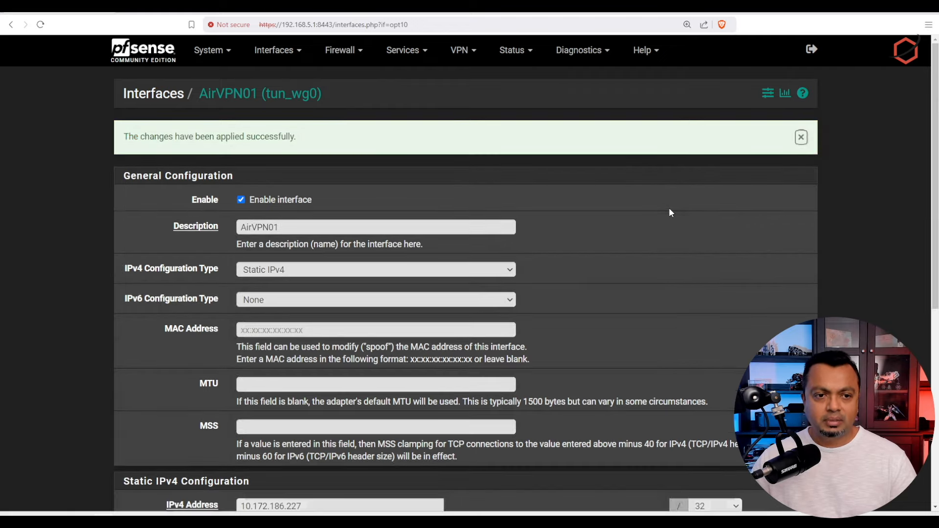
Step: Recheck the WireGuard tunnel and gateways on the dashboard and the tier priorities of the yt_testing_gw group
{"action": "left_click", "coordinate": [155, 52]}
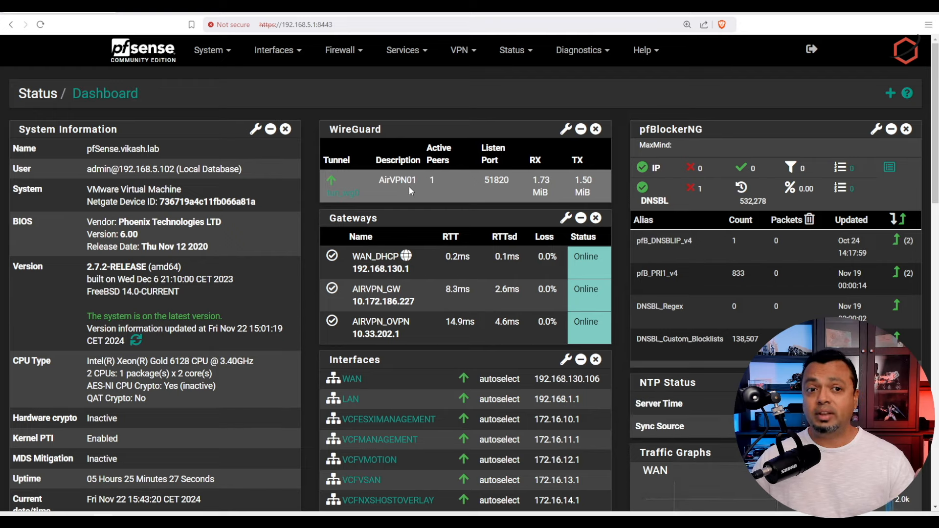
{"action": "left_click", "coordinate": [213, 51]}
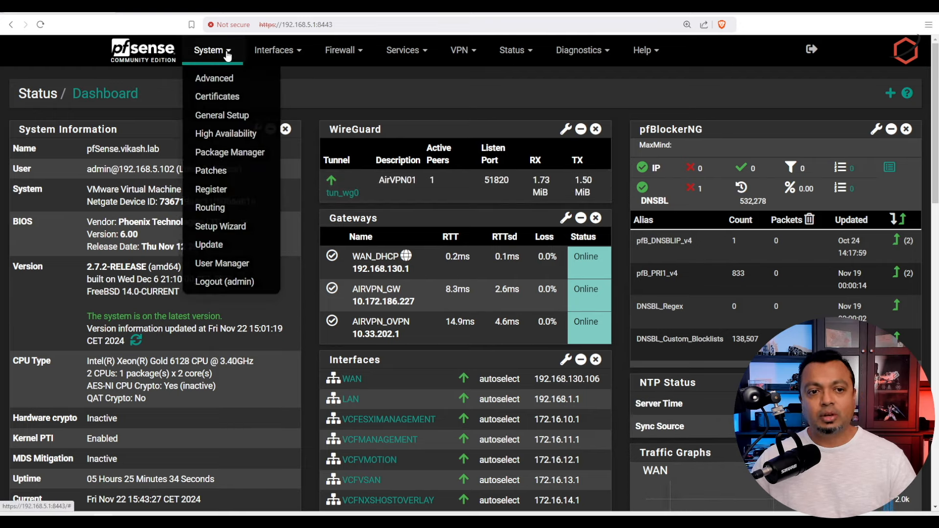
{"action": "left_click", "coordinate": [228, 209]}
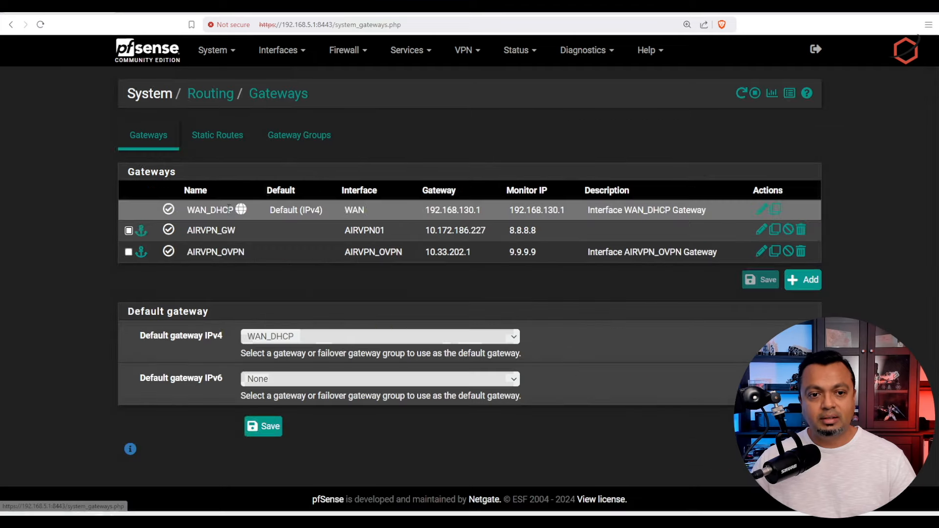
{"action": "left_click", "coordinate": [309, 139]}
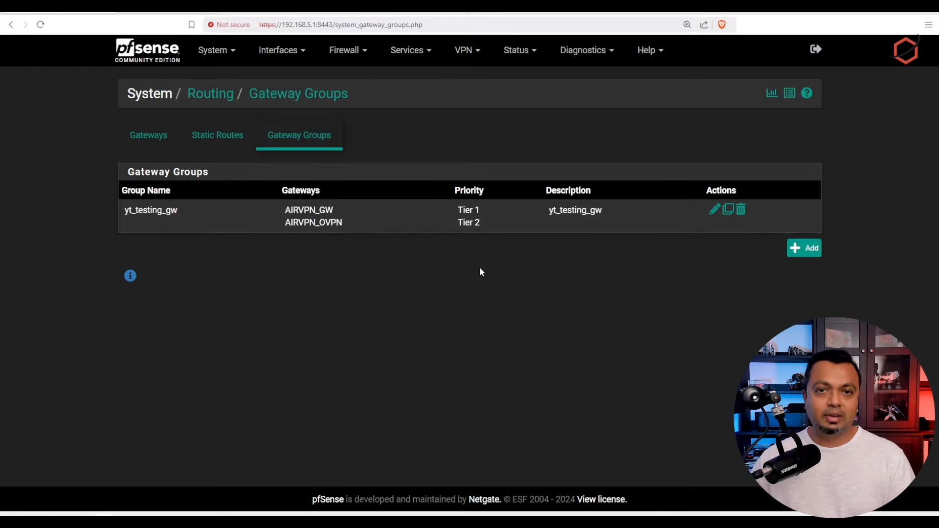
Step: Reload dnsleaktest.com with AirVPN01 enabled again to recheck the public IP address
{"action": "left_click", "coordinate": [193, 10]}
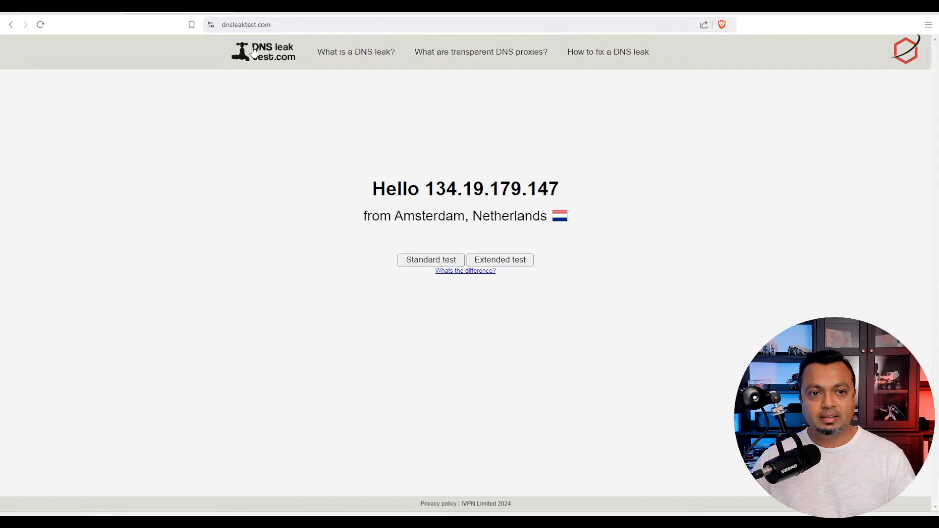
{"action": "left_click", "coordinate": [43, 26]}
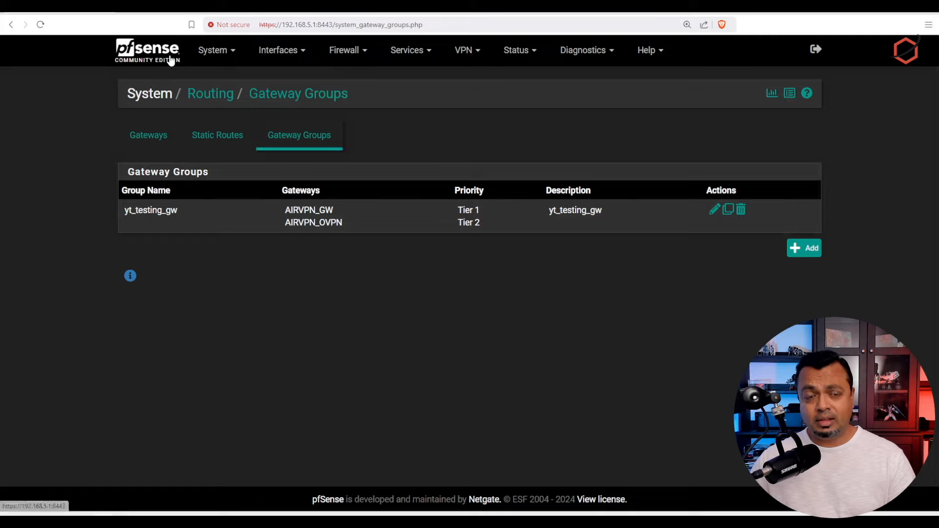
Step: Look through the e-mail, sounds, Telegram and Pushover options in pfSense's advanced notification settings
{"action": "left_click", "coordinate": [239, 59]}
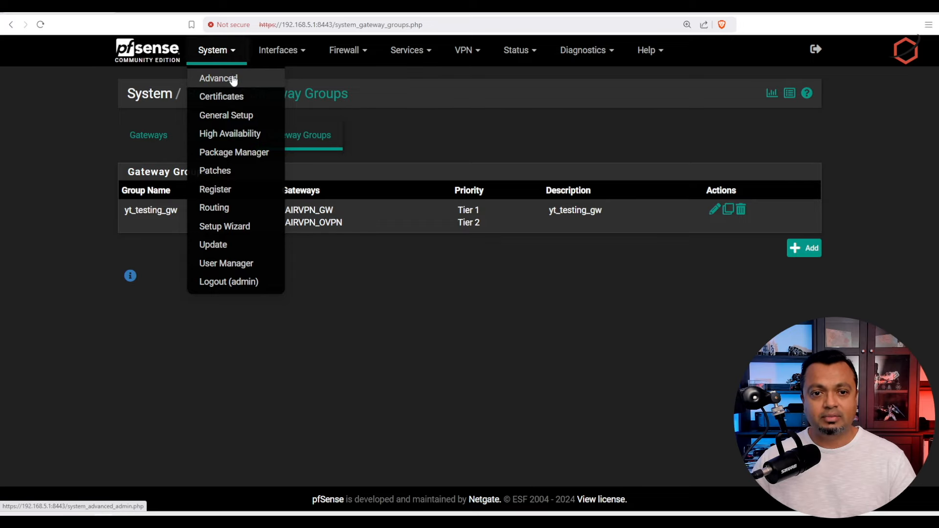
{"action": "left_click", "coordinate": [234, 79]}
{"action": "left_click", "coordinate": [549, 135]}
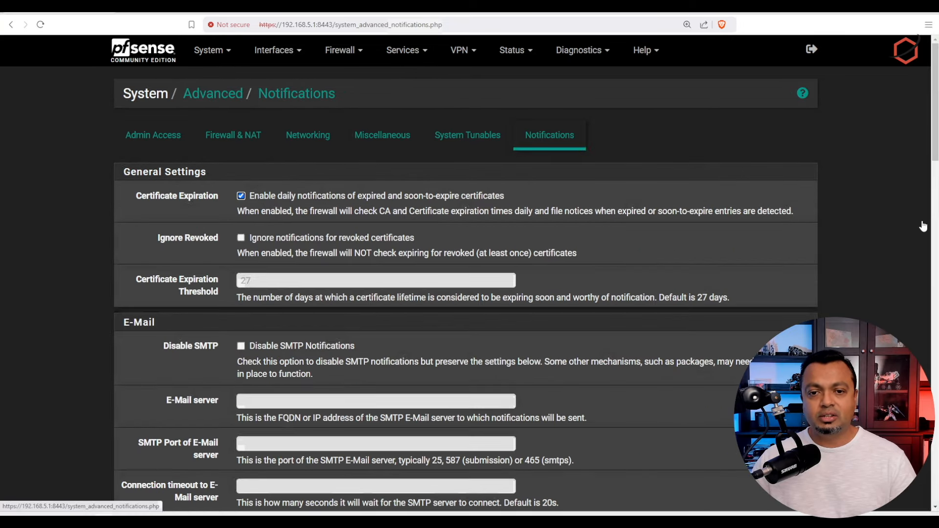
{"action": "scroll", "coordinate": [881, 230], "scroll_direction": "down", "scroll_amount": 3}
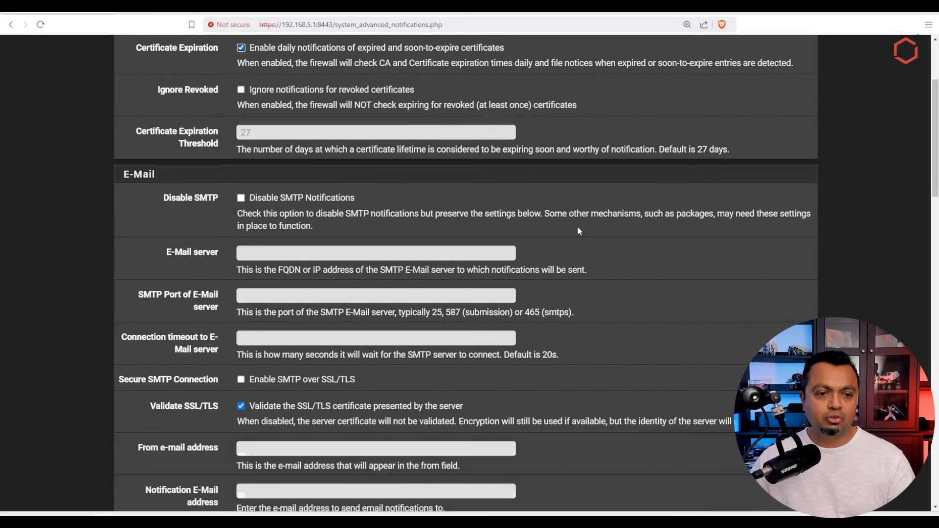
{"action": "scroll", "coordinate": [578, 226], "scroll_direction": "down", "scroll_amount": 4}
{"action": "scroll", "coordinate": [578, 228], "scroll_direction": "down", "scroll_amount": 6}
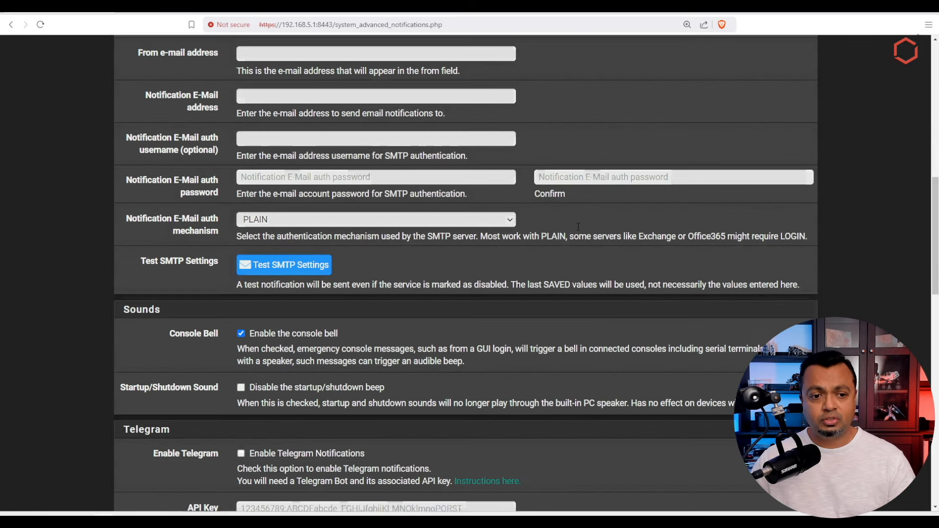
{"action": "scroll", "coordinate": [577, 231], "scroll_direction": "down", "scroll_amount": 3}
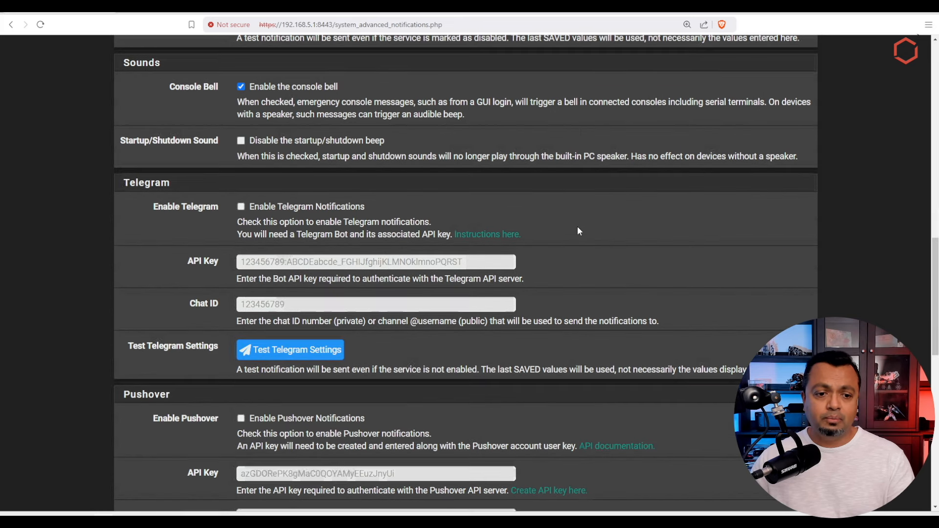